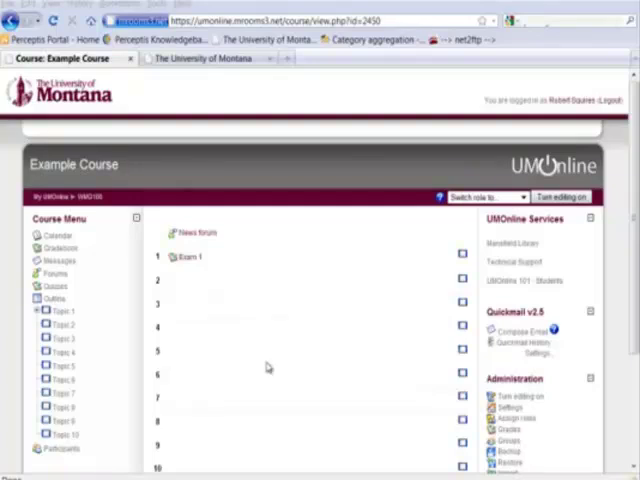
left_click_drag(634, 240, 633, 288)
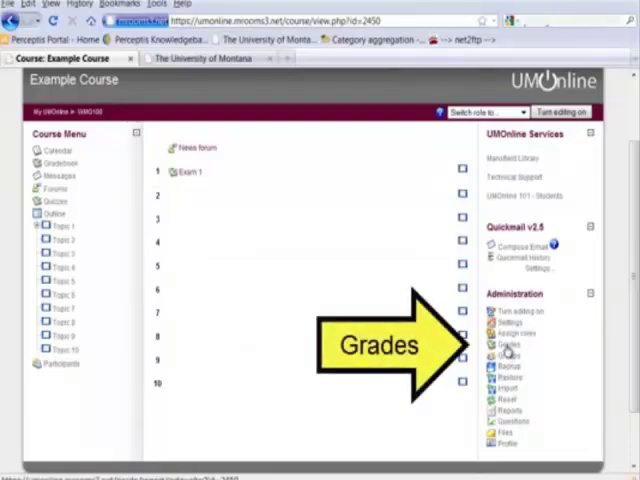
Go to the Example Course gradebook's Grader report from the Administration block
left_click(508, 345)
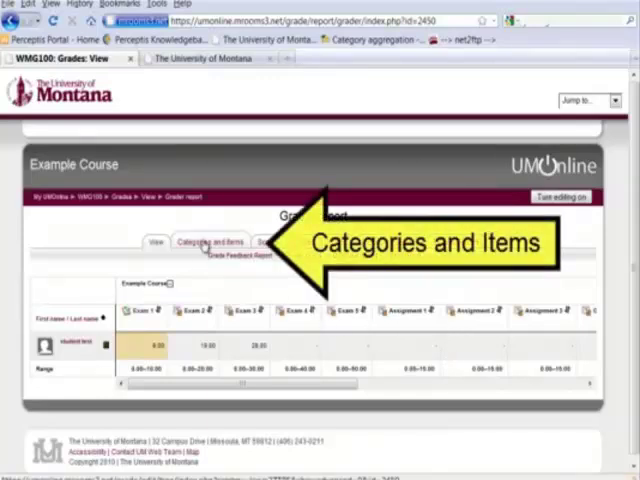
View the Edit categories and items list and start adding a new grade category
left_click(207, 243)
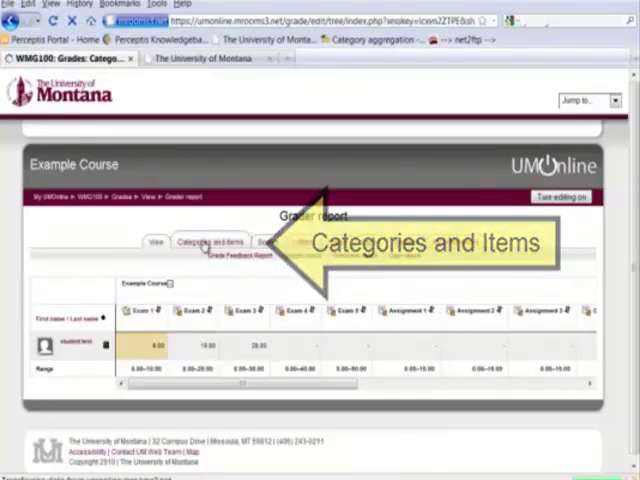
scroll(85, 300, "down", 2)
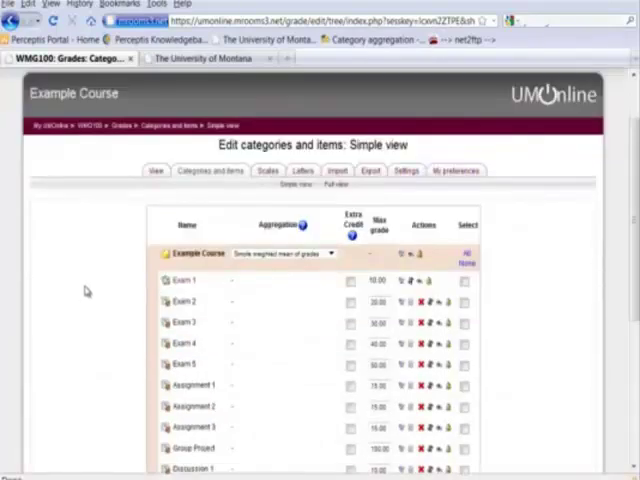
scroll(85, 290, "down", 3)
scroll(85, 290, "down", 2)
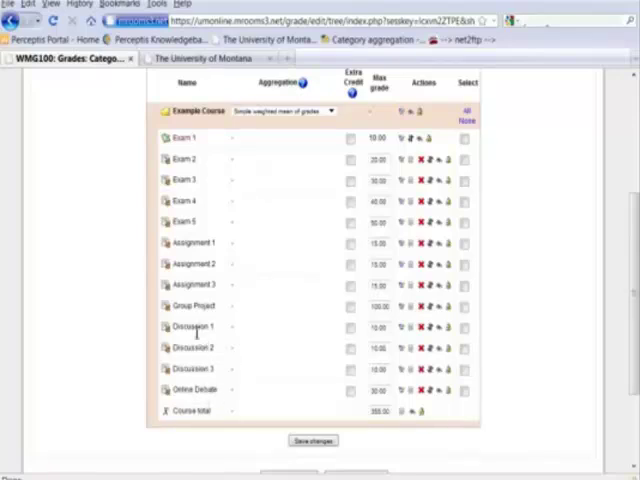
scroll(65, 294, "up", 2)
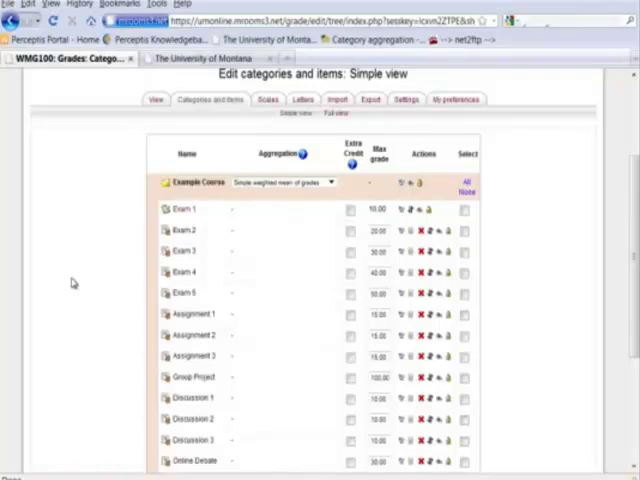
scroll(72, 283, "down", 2)
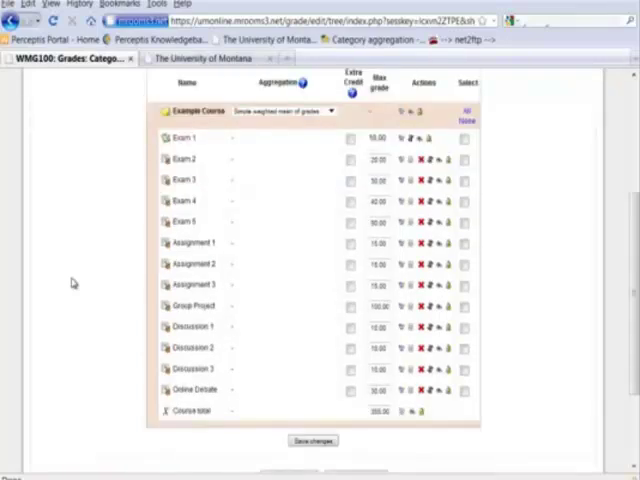
scroll(72, 283, "down", 2)
left_click(289, 406)
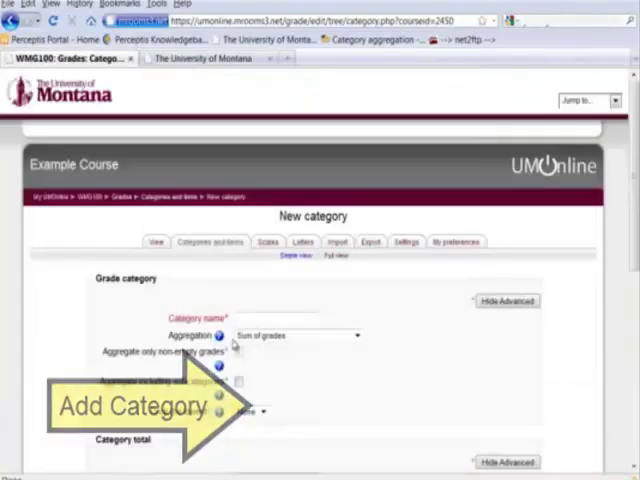
Save a new category named Exams using Simple weighted mean of grades aggregation
left_click(260, 320)
type("Ex")
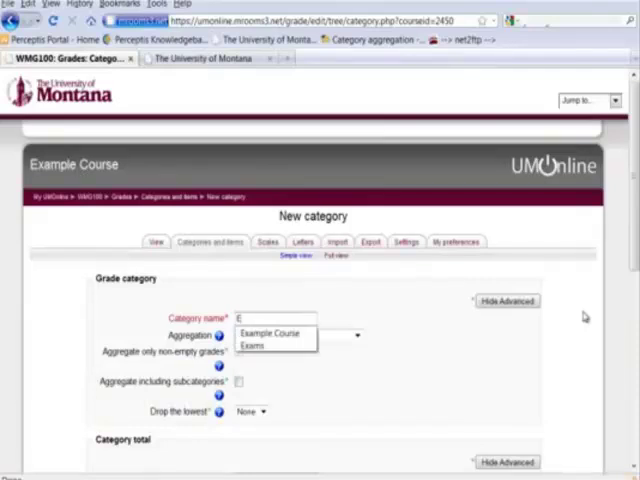
left_click(262, 348)
left_click(357, 335)
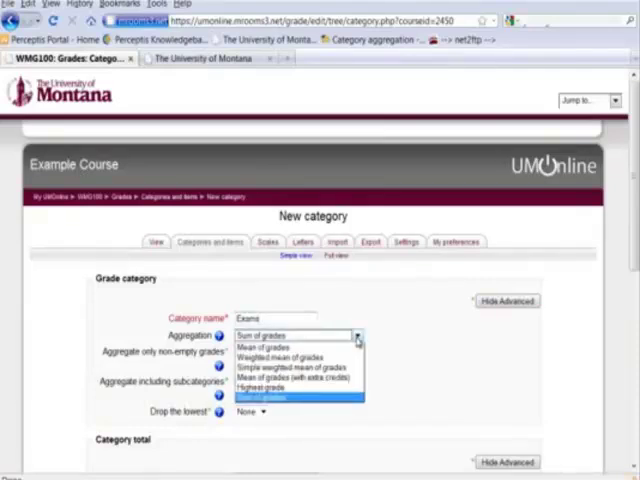
left_click(345, 368)
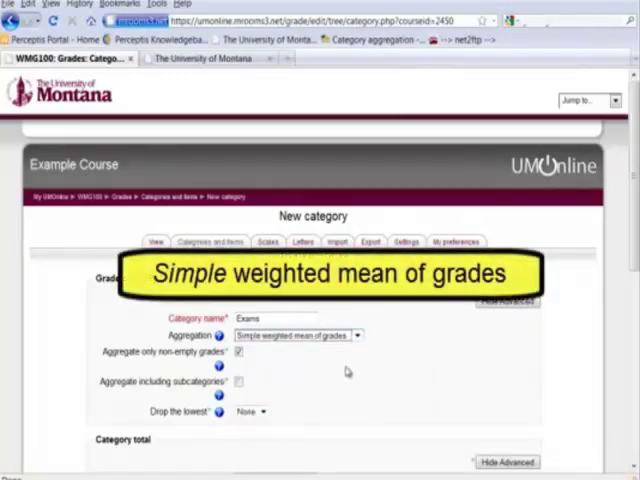
scroll(347, 372, "down", 4)
scroll(347, 372, "down", 4)
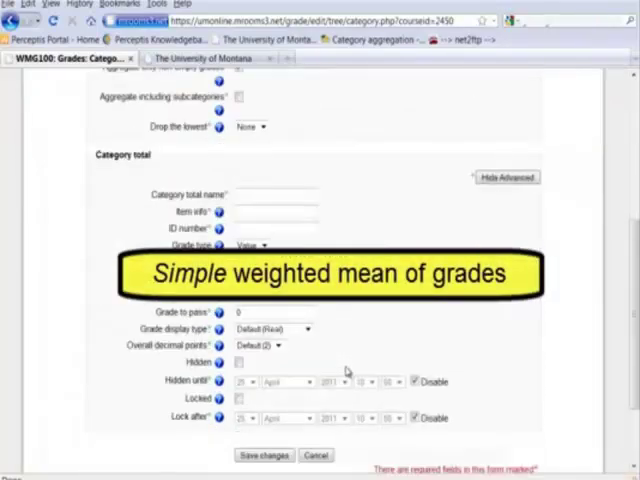
scroll(347, 372, "down", 3)
left_click(265, 351)
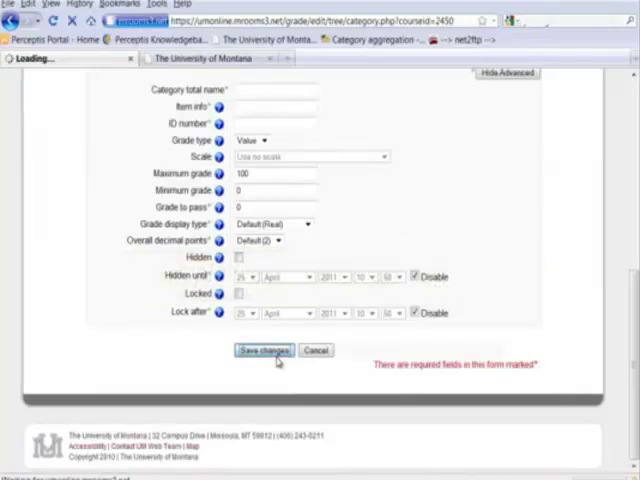
scroll(240, 340, "down", 5)
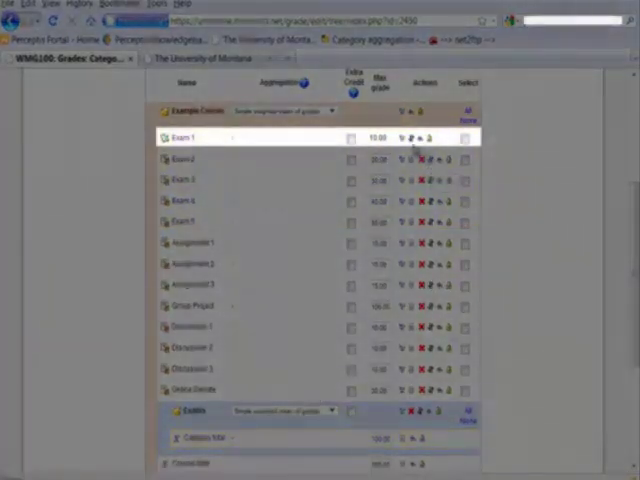
Move Exam 1, Exam 2 and Exam 3 into the Exams category in order
left_click(413, 140)
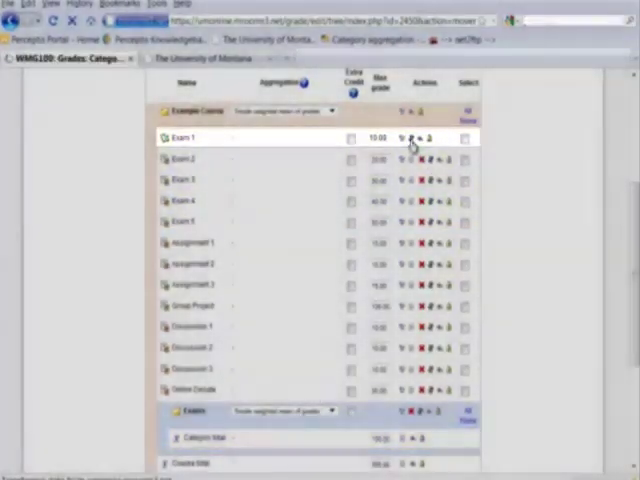
scroll(336, 343, "down", 3)
scroll(336, 343, "down", 3)
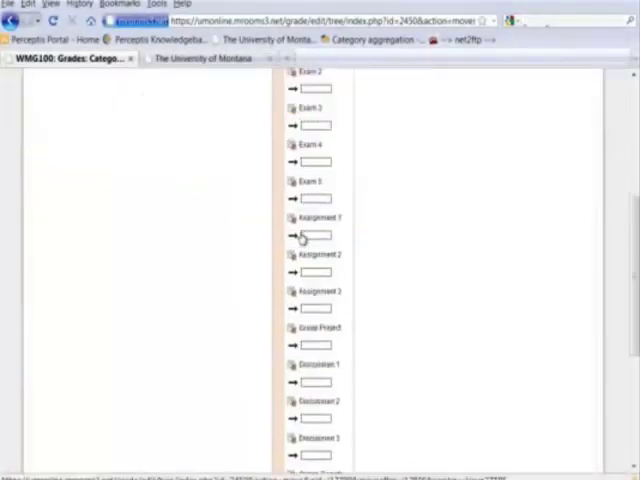
scroll(336, 343, "down", 3)
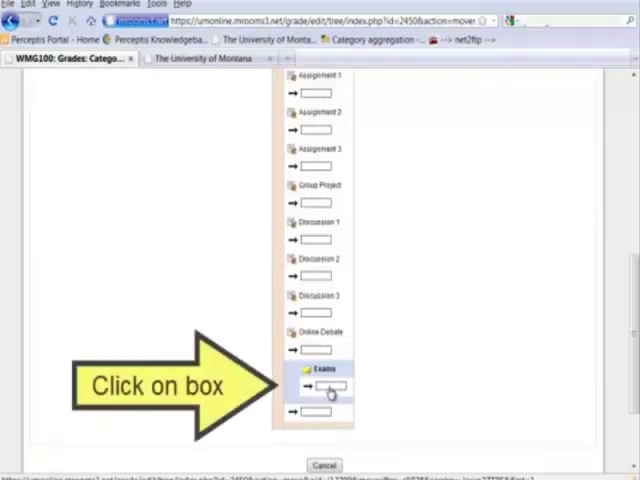
left_click(331, 390)
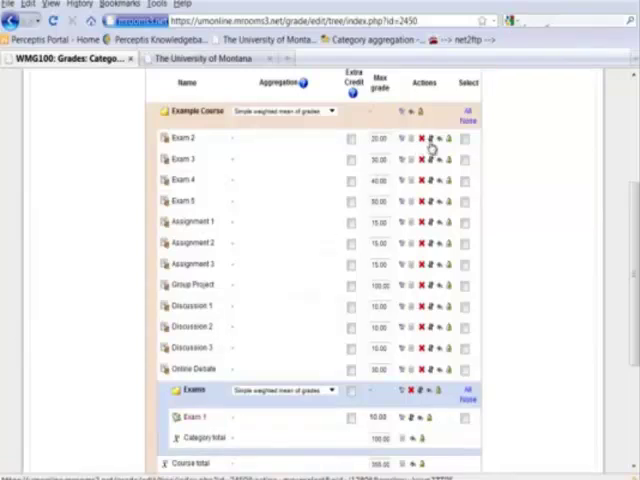
left_click(432, 139)
scroll(370, 250, "down", 5)
scroll(370, 250, "down", 5)
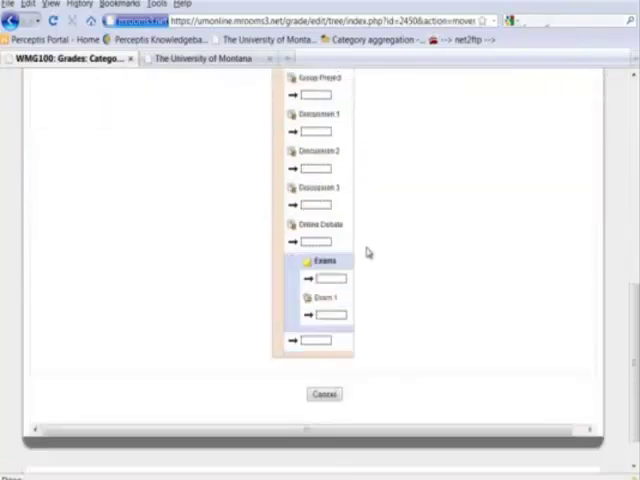
scroll(370, 250, "up", 1)
left_click(327, 346)
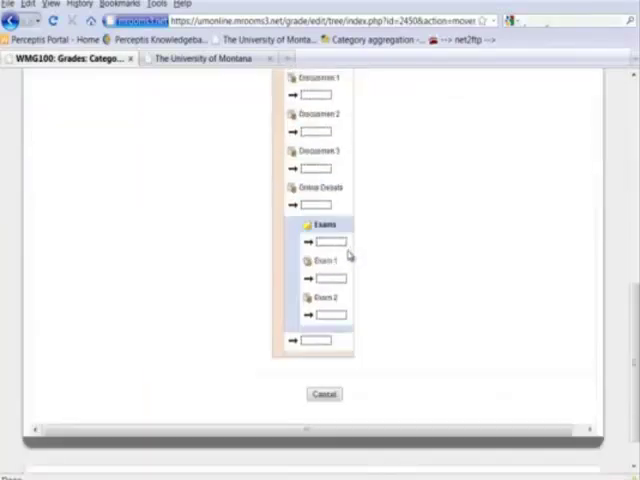
left_click(340, 320)
scroll(320, 240, "down", 3)
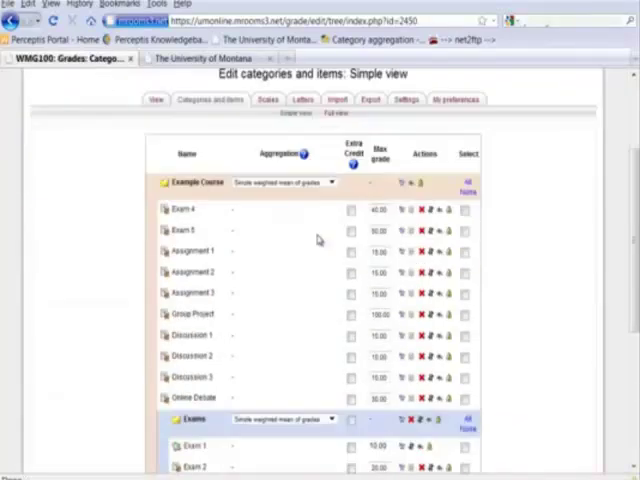
Move Exam 4 and Exam 5 into the Exams category below Exam 3
left_click(436, 210)
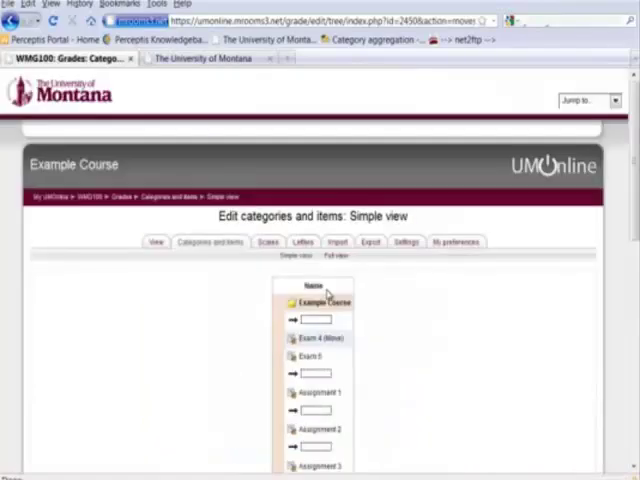
scroll(352, 270, "down", 5)
left_click(337, 388)
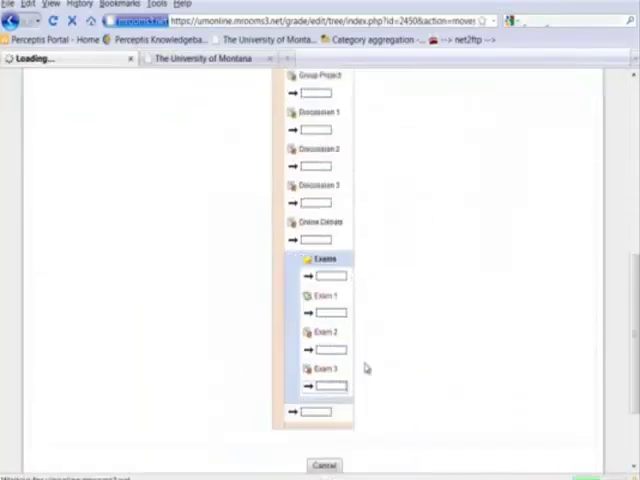
scroll(415, 268, "down", 4)
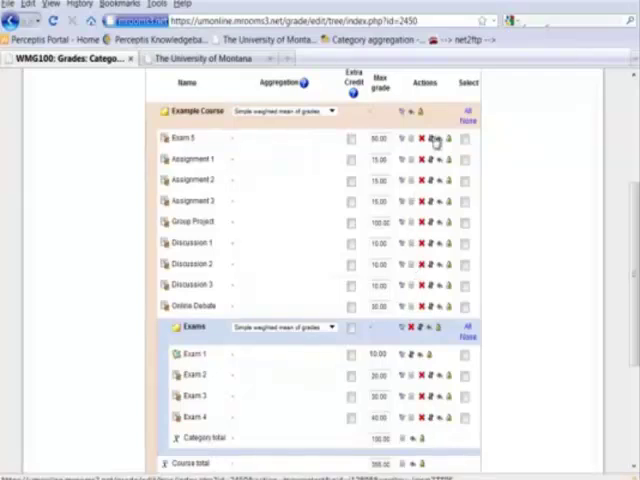
left_click(436, 140)
scroll(390, 258, "down", 5)
scroll(363, 317, "down", 3)
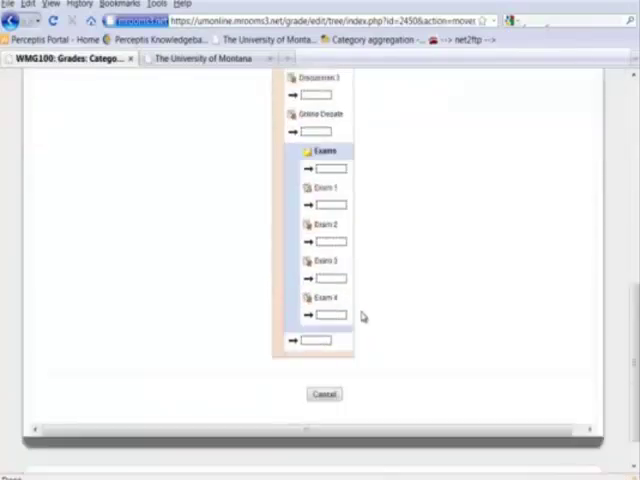
left_click(332, 316)
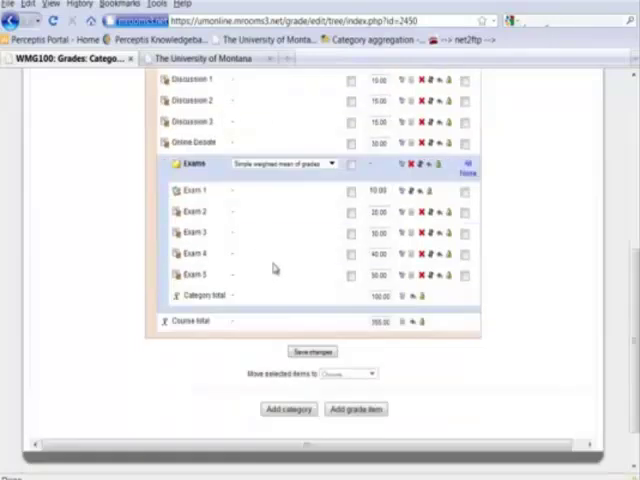
scroll(280, 270, "down", 3)
Save a new category named Assignments using Simple weighted mean of grades aggregation
left_click(289, 352)
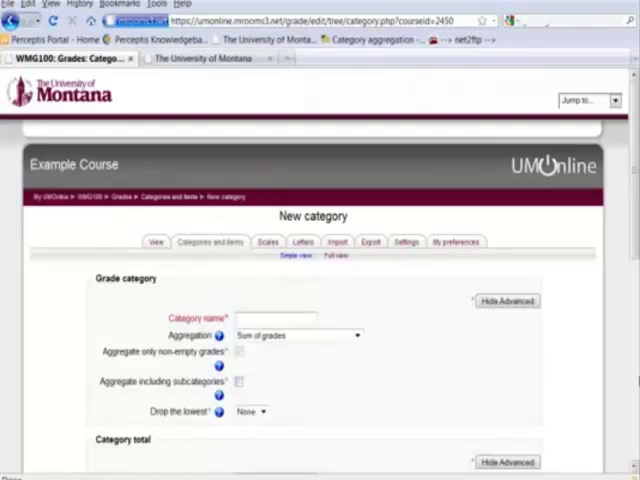
type("Assignment")
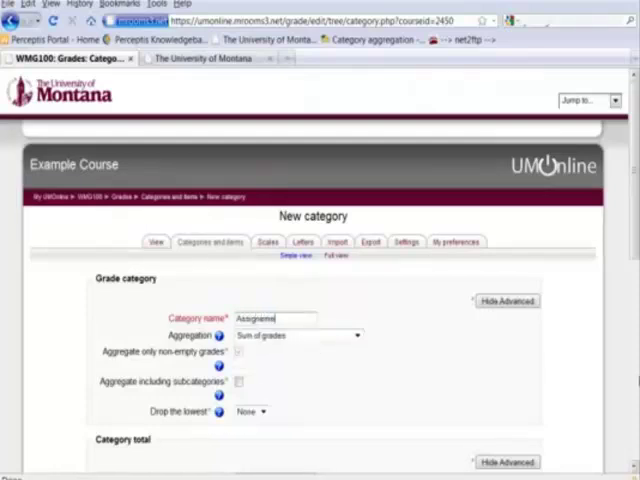
key("BackSpace")
key("BackSpace")
key("BackSpace")
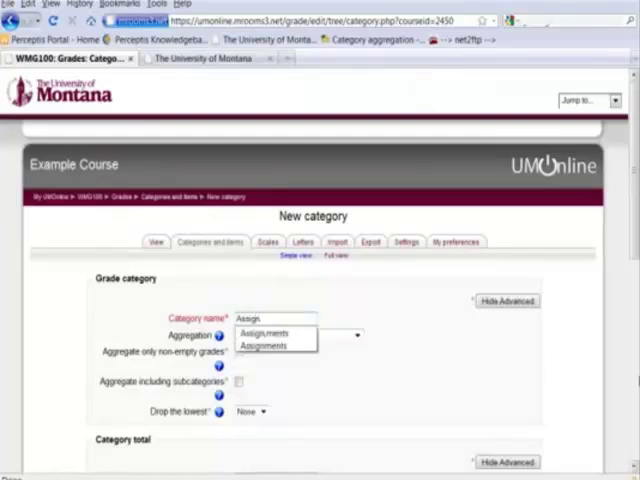
left_click(252, 346)
left_click(357, 336)
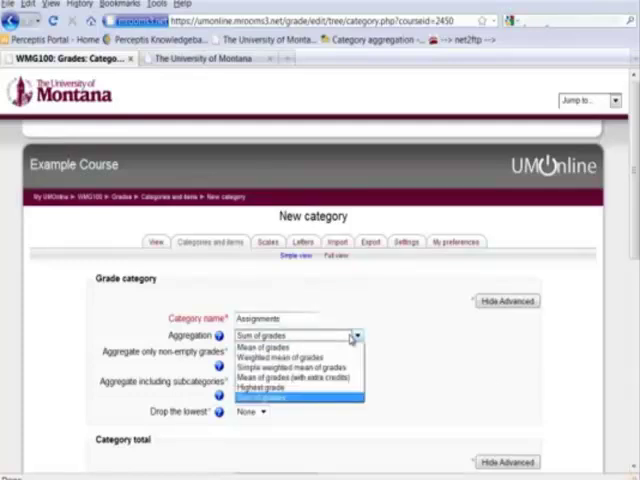
left_click(292, 367)
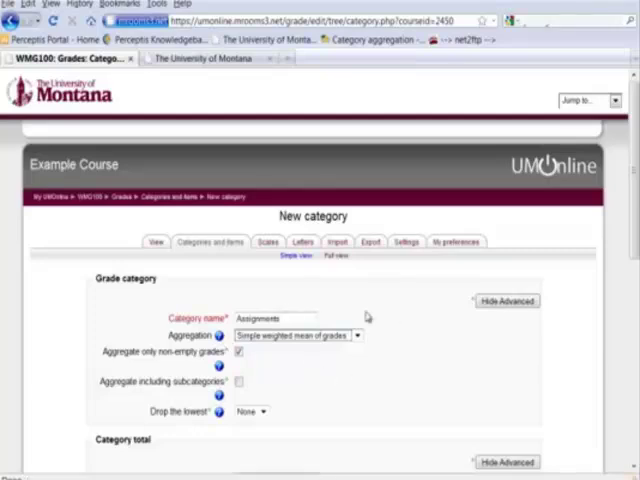
scroll(364, 317, "down", 5)
scroll(364, 317, "down", 5)
left_click(266, 366)
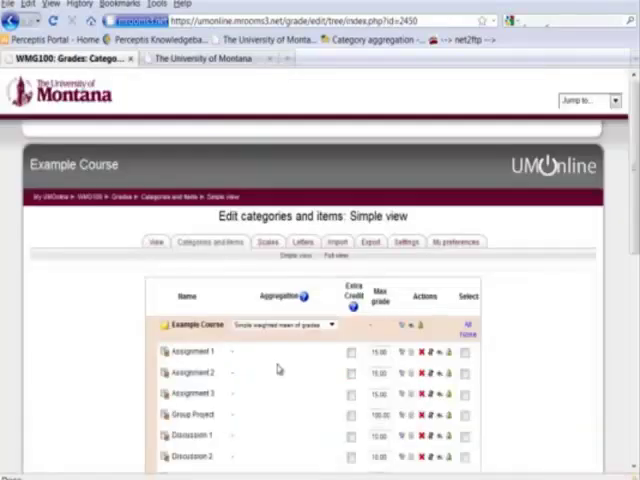
scroll(280, 370, "down", 3)
scroll(280, 370, "down", 3)
scroll(280, 370, "down", 3)
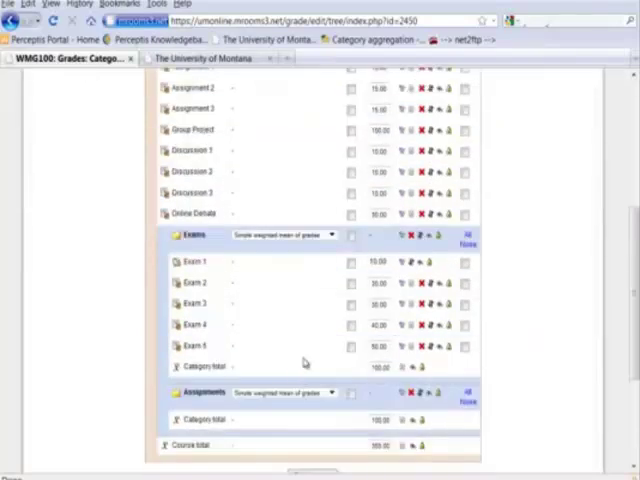
scroll(305, 362, "up", 5)
Move Assignment 1, Assignment 2 and Assignment 3 into the Assignments category in order
left_click(435, 212)
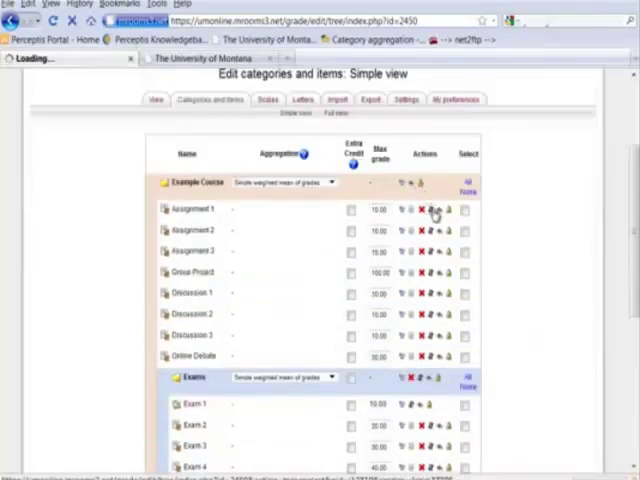
scroll(305, 215, "down", 5)
scroll(305, 215, "down", 3)
scroll(315, 272, "down", 3)
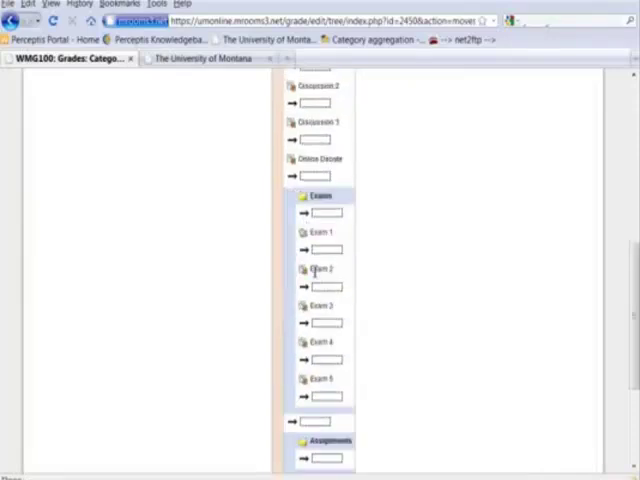
left_click(331, 458)
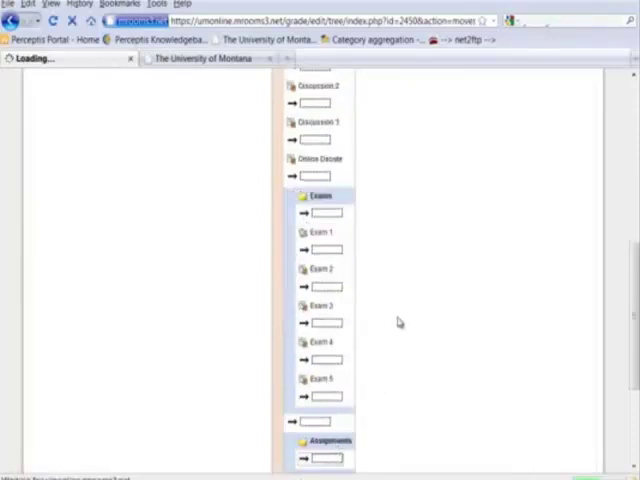
scroll(395, 305, "down", 1)
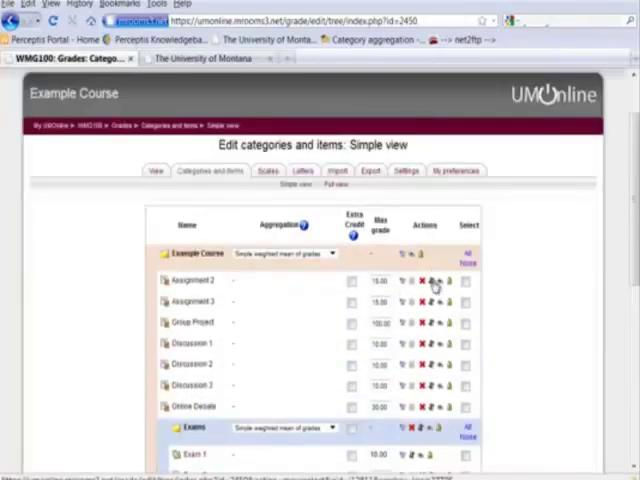
left_click(437, 282)
scroll(390, 285, "down", 3)
scroll(383, 289, "down", 5)
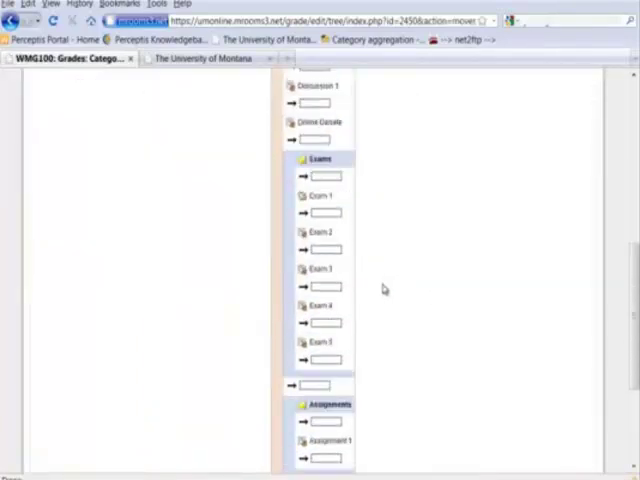
scroll(383, 289, "down", 3)
left_click(333, 390)
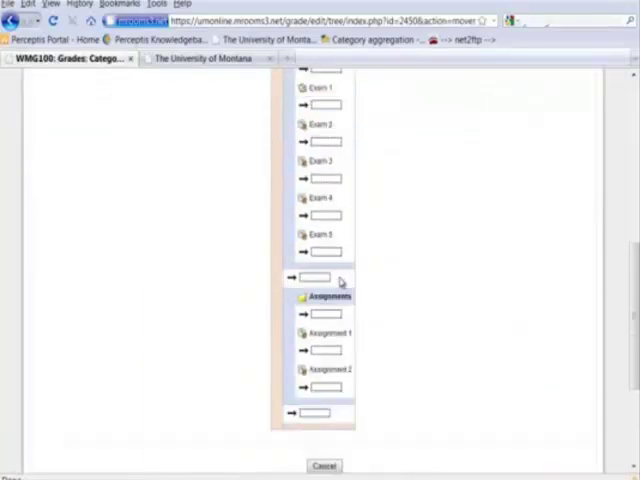
left_click(340, 391)
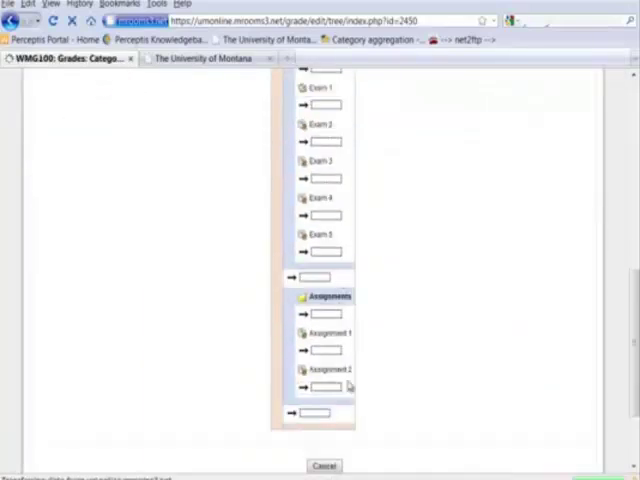
scroll(389, 371, "down", 3)
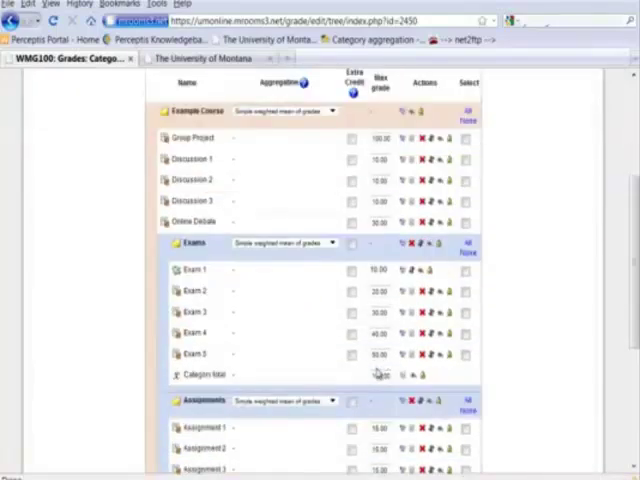
scroll(380, 373, "down", 5)
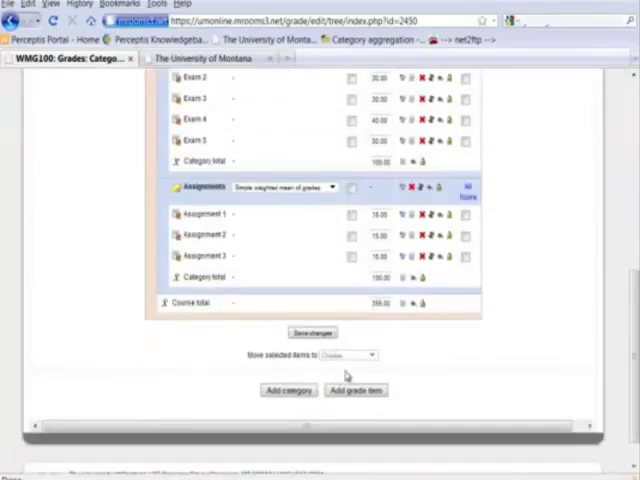
Save a new category named Discussions using Simple weighted mean of grades aggregation
left_click(288, 391)
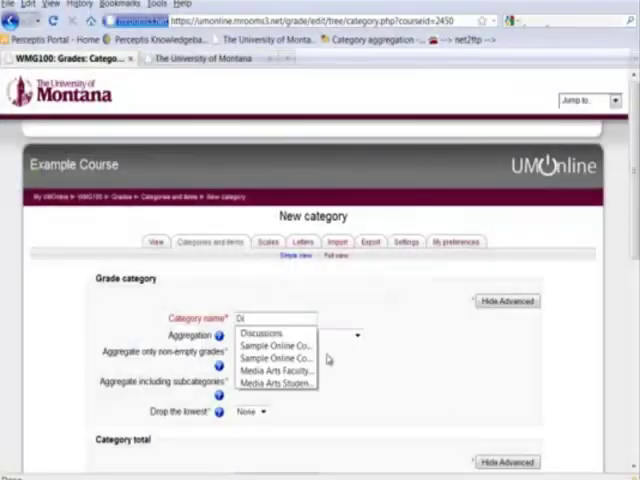
left_click(296, 339)
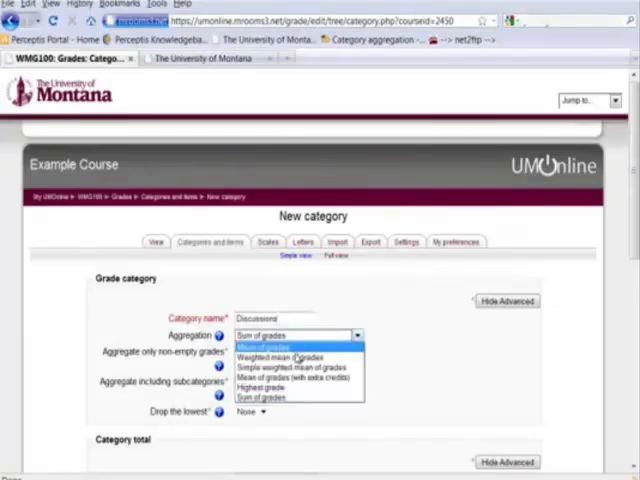
left_click(297, 366)
scroll(298, 371, "down", 5)
scroll(298, 371, "down", 5)
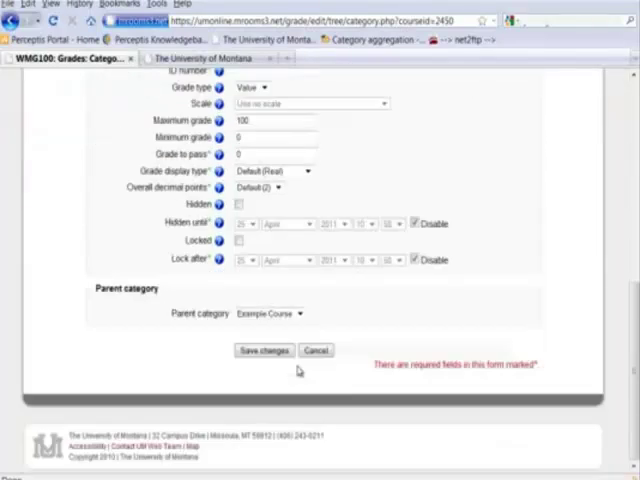
left_click(264, 351)
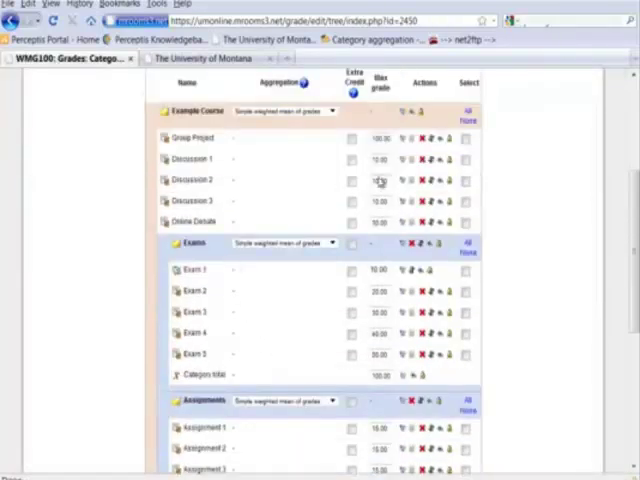
Move Discussion 1 and Discussion 2 into the Discussions category
left_click(433, 159)
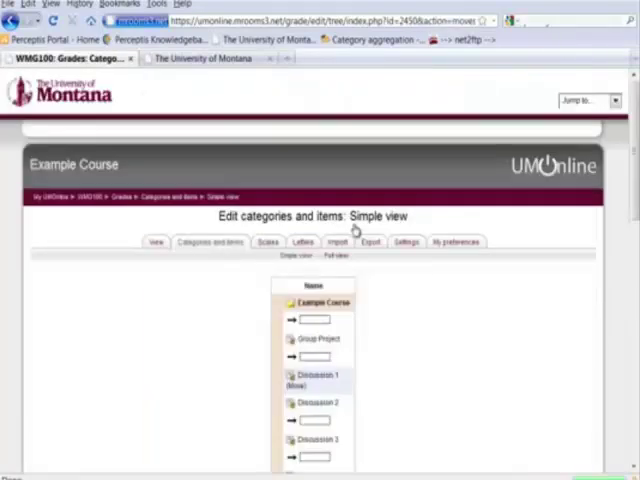
scroll(355, 230, "down", 5)
scroll(300, 250, "down", 5)
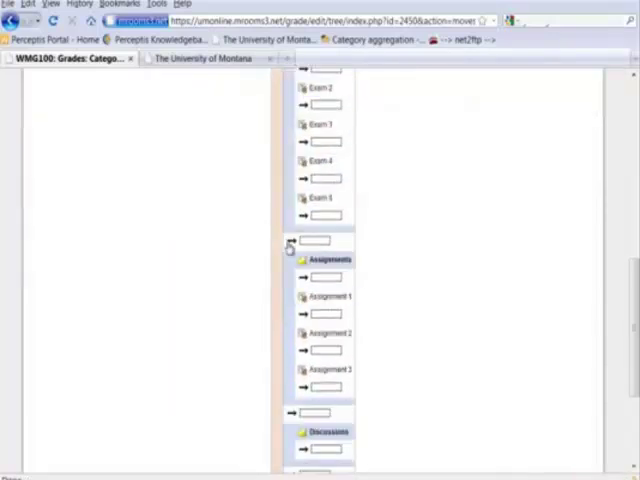
left_click(333, 449)
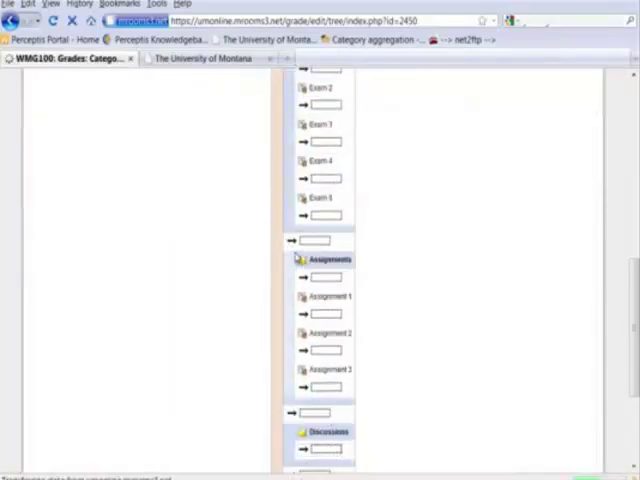
scroll(380, 300, "down", 2)
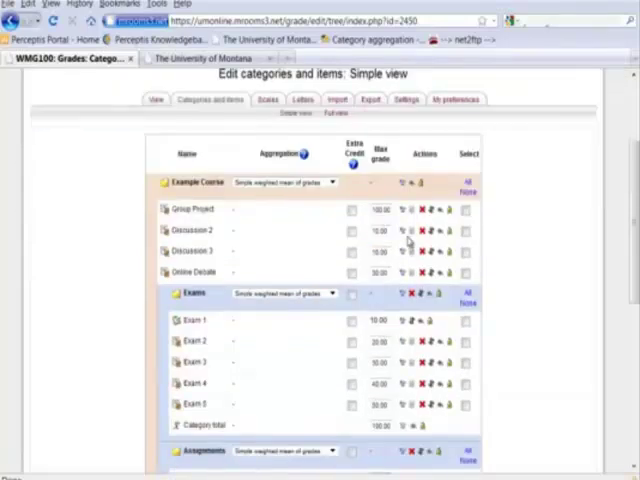
left_click(431, 230)
scroll(314, 270, "down", 5)
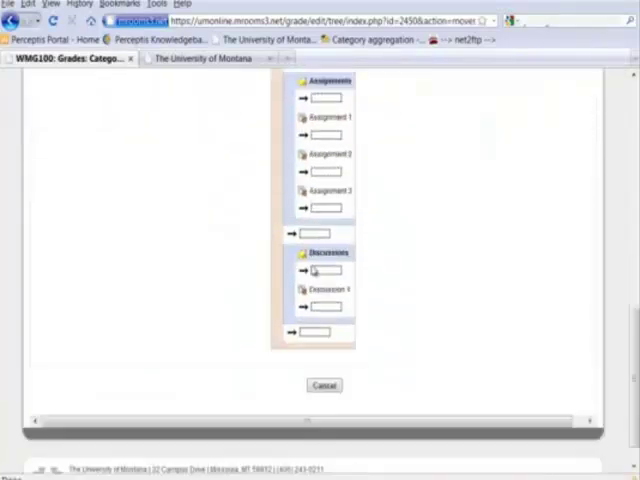
left_click(314, 306)
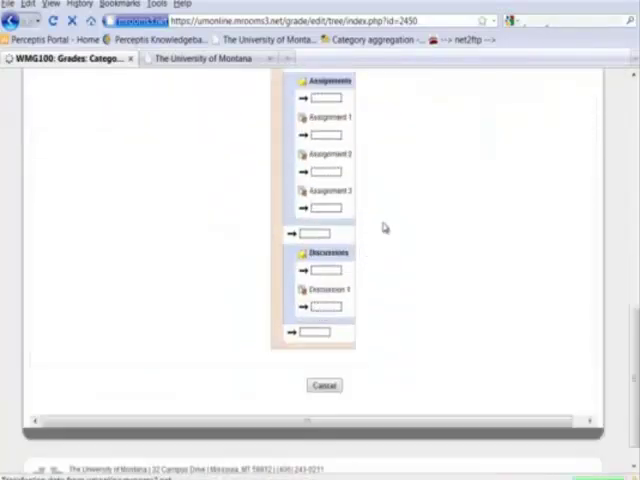
scroll(400, 200, "down", 3)
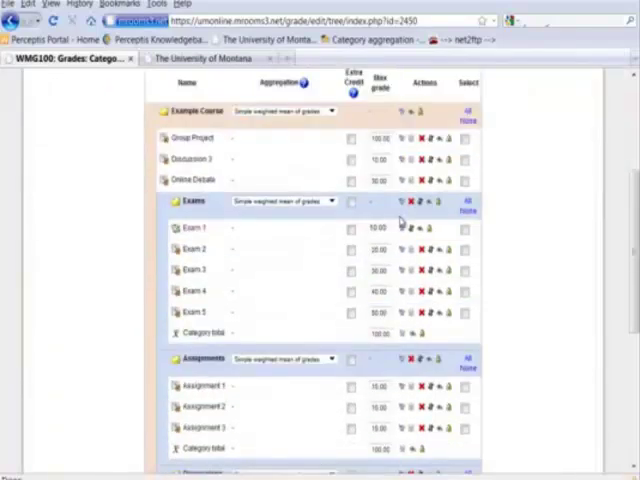
Move Discussion 3 and Online Debate into Discussions, after Discussion 2 and Discussion 3
left_click(433, 161)
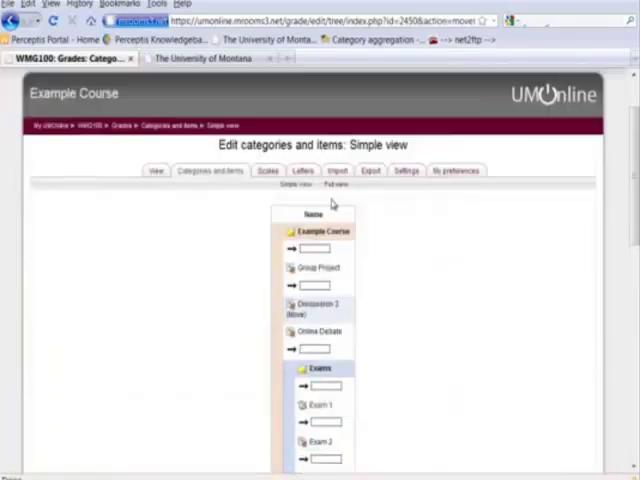
scroll(332, 203, "down", 5)
left_click(337, 278)
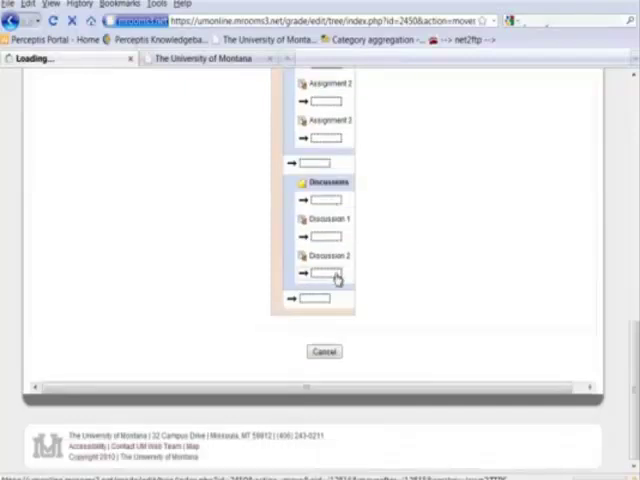
scroll(393, 211, "down", 3)
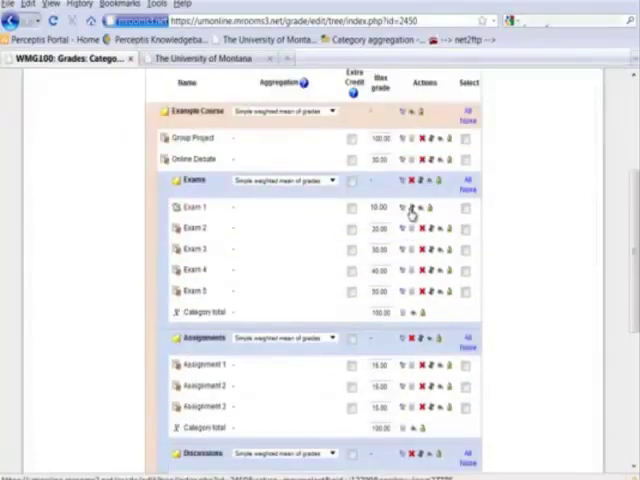
left_click(433, 161)
scroll(347, 203, "down", 5)
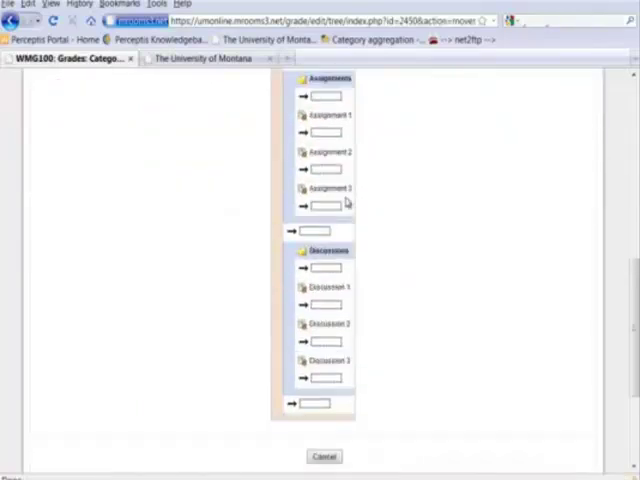
scroll(347, 203, "down", 2)
left_click(341, 307)
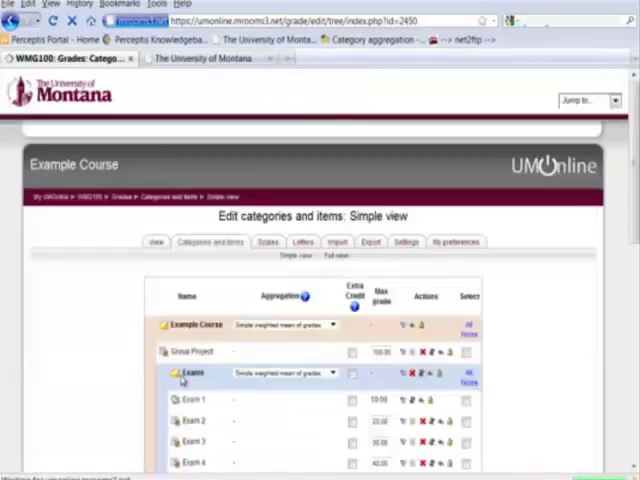
scroll(375, 315, "down", 5)
scroll(375, 315, "down", 5)
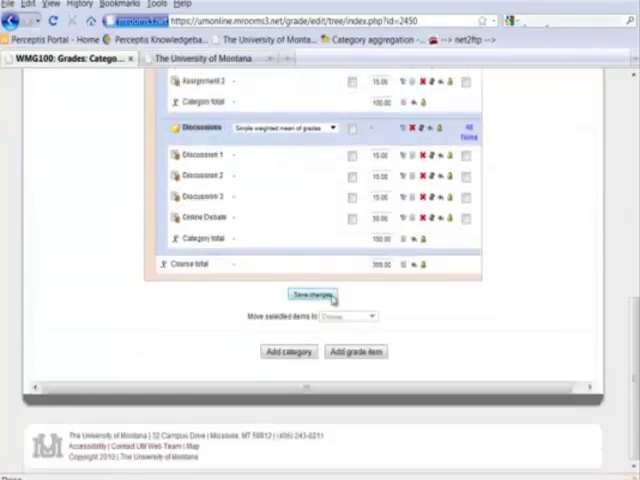
Save a new category named Group Project using Simple weighted mean of grades aggregation
left_click(292, 351)
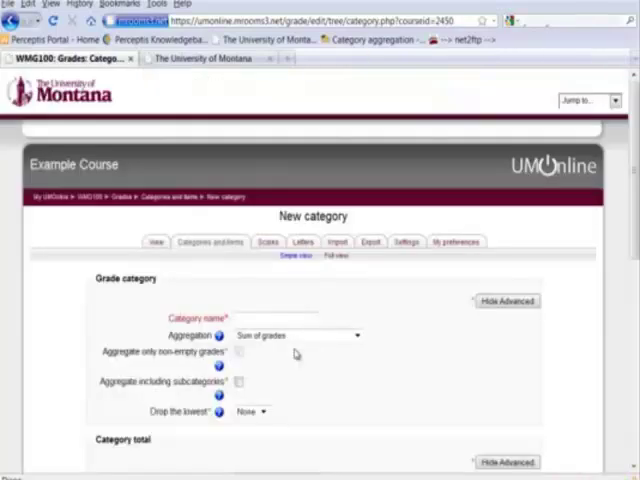
type("gr")
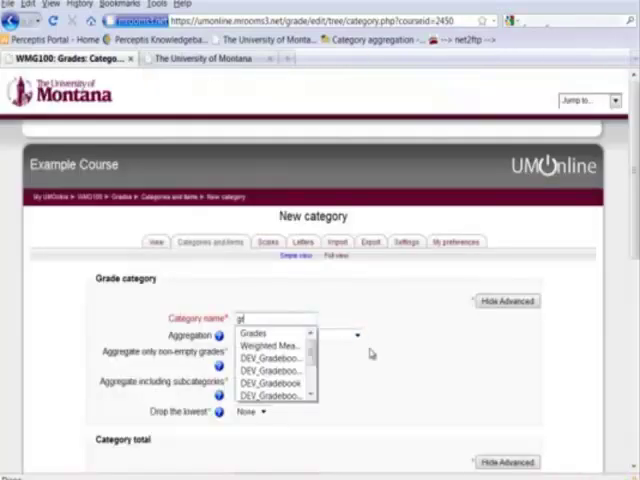
type("oup Project")
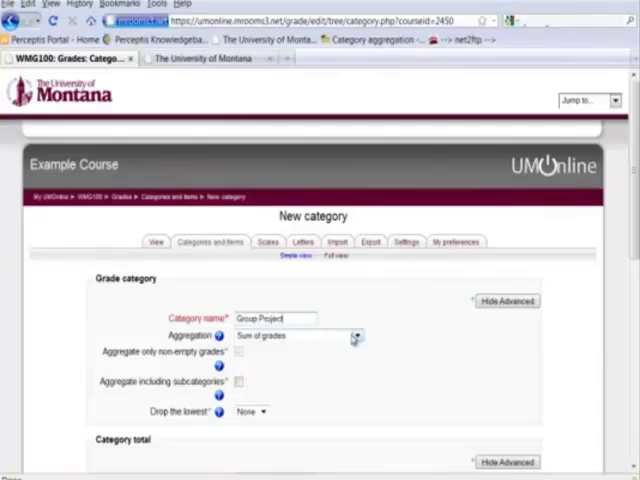
left_click(357, 336)
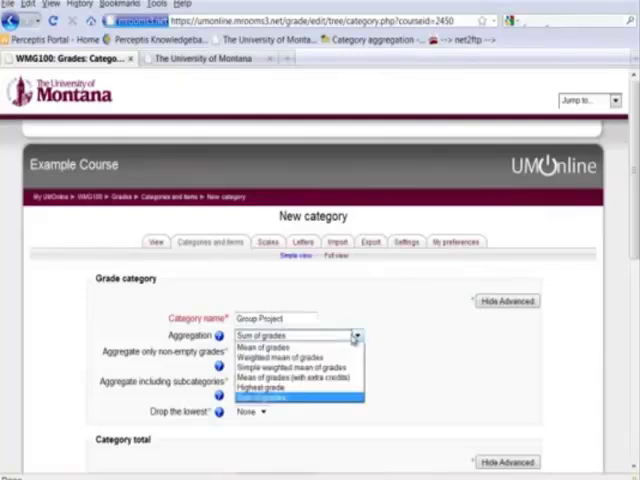
left_click(300, 366)
scroll(348, 374, "down", 5)
scroll(385, 357, "down", 5)
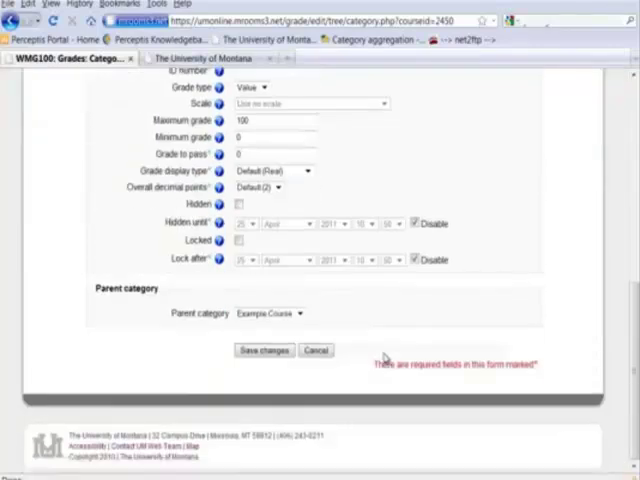
left_click(265, 351)
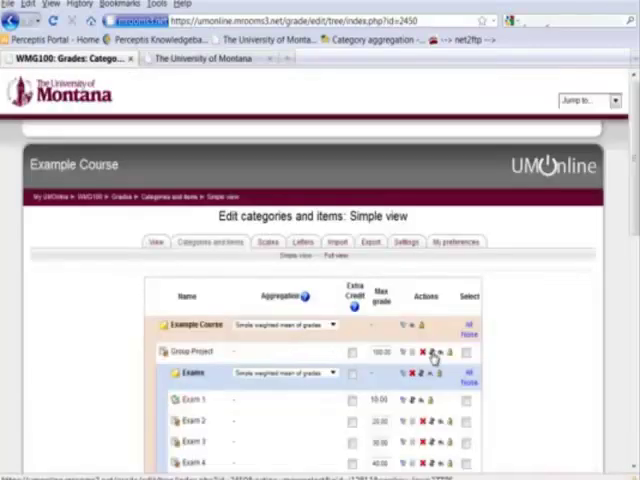
Move the Group Project grade item into the Group Project category
left_click(445, 351)
scroll(197, 343, "down", 4)
scroll(247, 343, "down", 4)
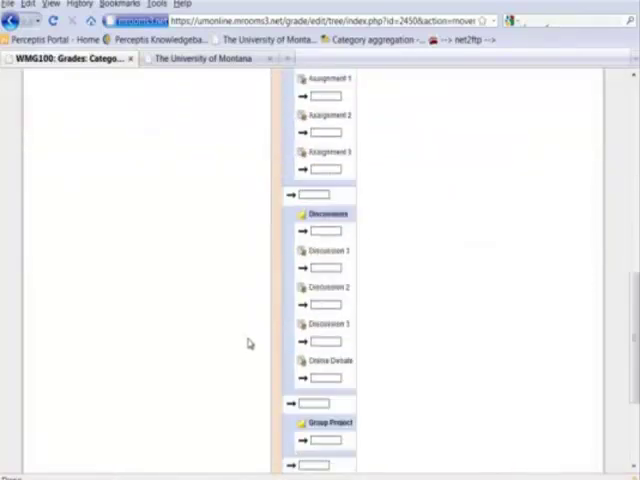
scroll(249, 343, "down", 4)
left_click(320, 300)
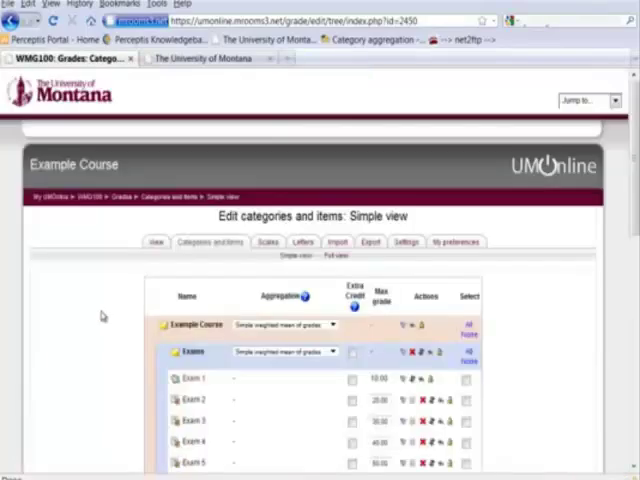
scroll(101, 316, "down", 5)
scroll(101, 316, "down", 5)
scroll(101, 316, "up", 5)
scroll(101, 316, "up", 5)
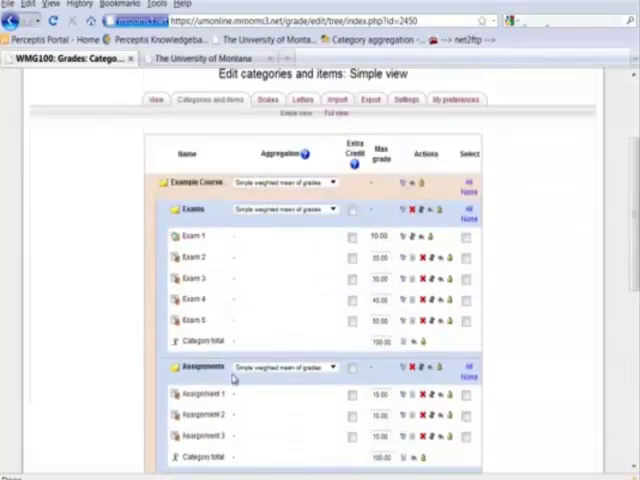
scroll(218, 375, "down", 2)
scroll(218, 375, "down", 3)
scroll(226, 362, "down", 2)
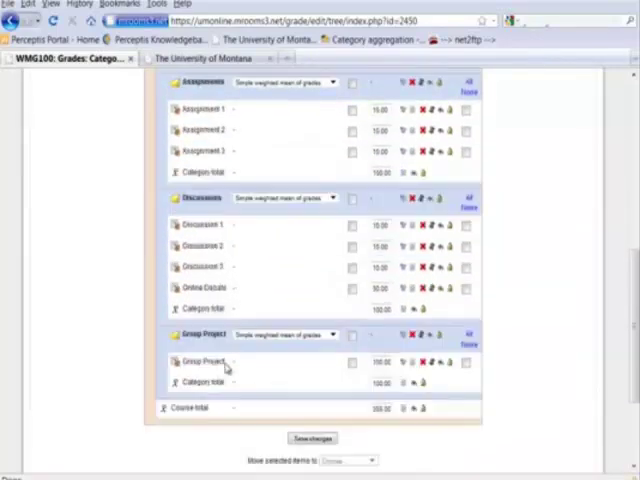
scroll(239, 372, "up", 5)
scroll(250, 372, "up", 3)
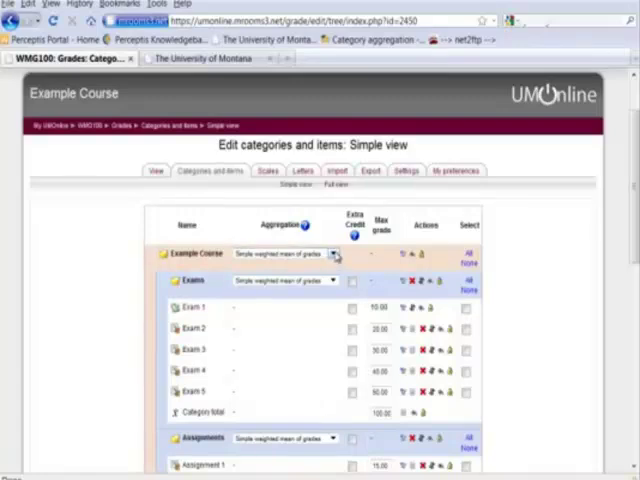
Set the Example Course aggregation to Weighted mean of grades
left_click(332, 254)
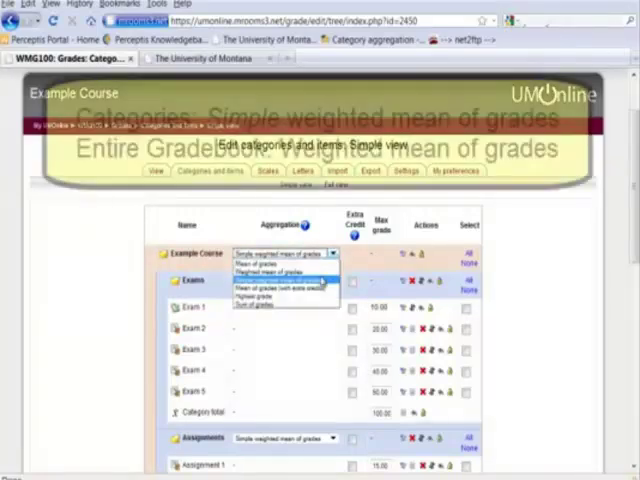
left_click(268, 270)
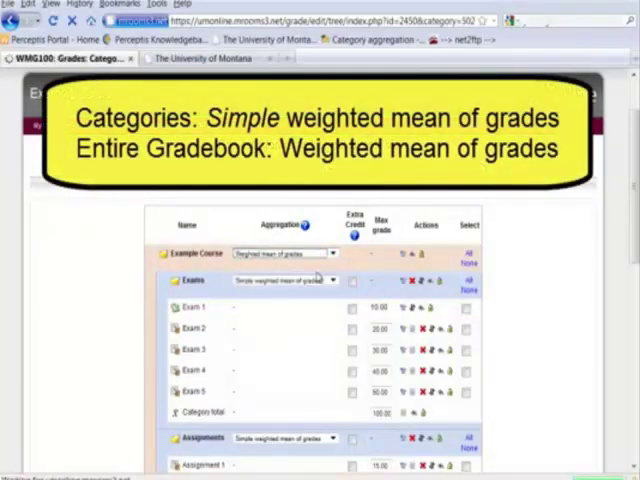
scroll(318, 277, "down", 2)
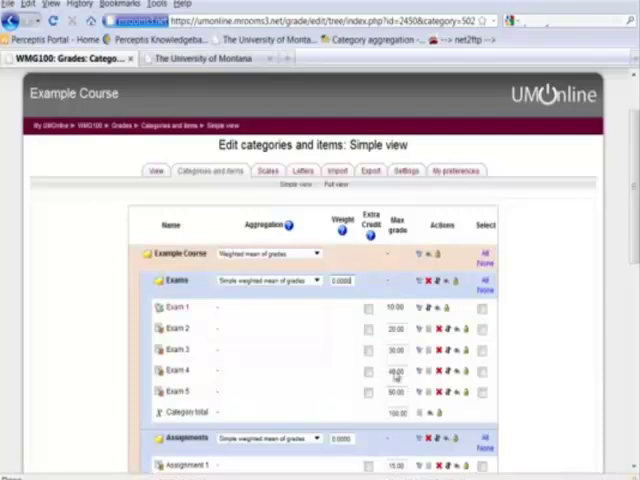
Enter weights 30, 20, 30 and 20 for Exams, Assignments, Discussions and Group Project
double_click(341, 281)
type("50")
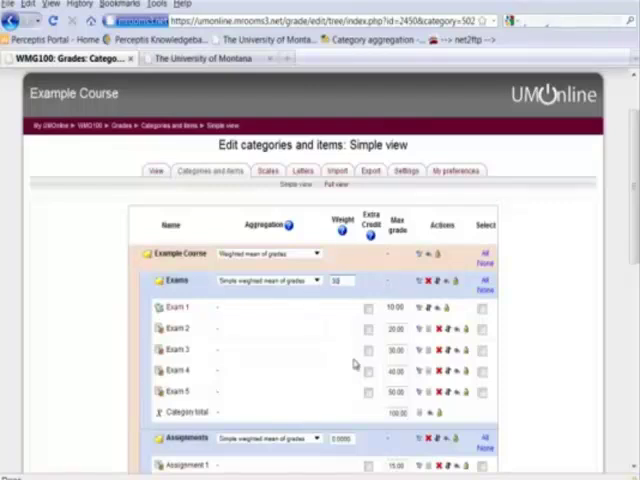
scroll(350, 360, "down", 3)
double_click(341, 296)
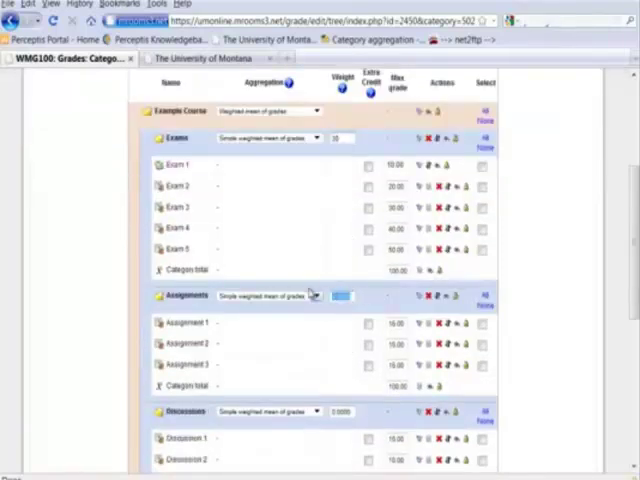
type("20")
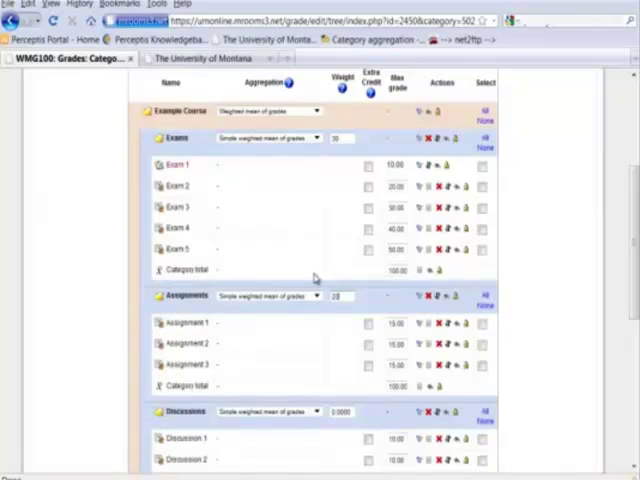
scroll(315, 275, "down", 2)
scroll(315, 275, "down", 2)
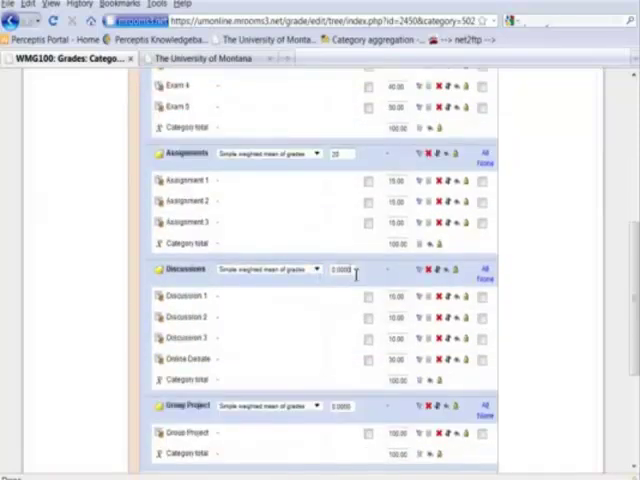
left_click_drag(355, 272, 330, 272)
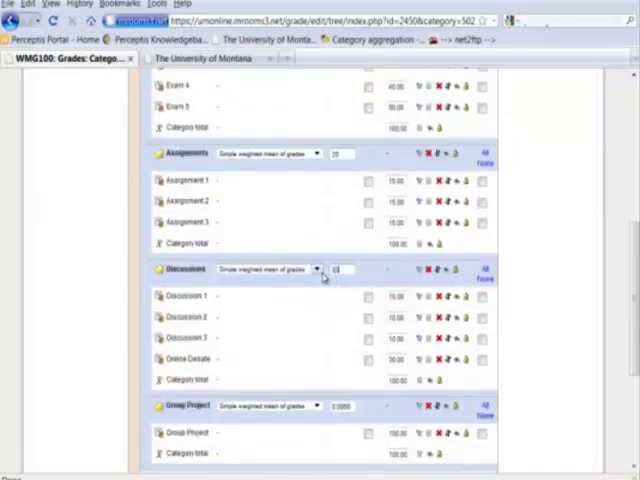
type("35")
scroll(325, 276, "down", 2)
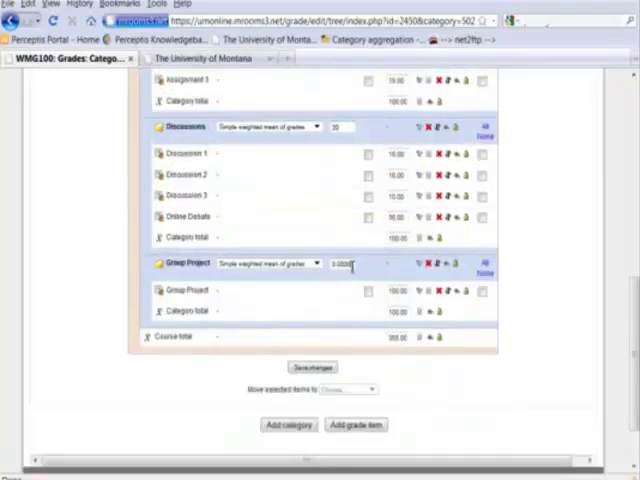
left_click_drag(352, 264, 320, 266)
type("20")
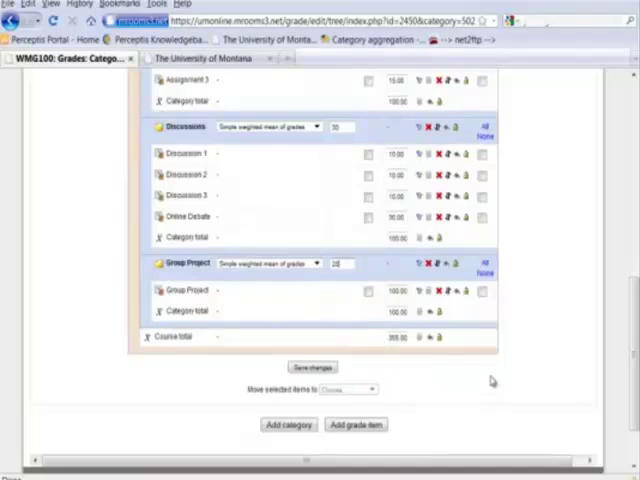
scroll(400, 330, "up", 3)
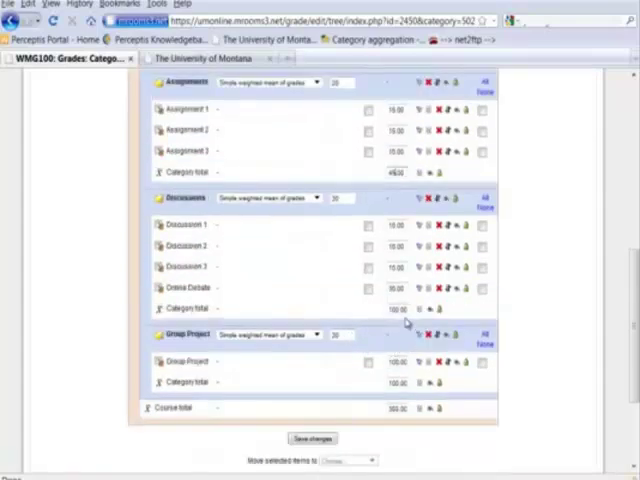
Replace the Discussions category total max grade with the new value
left_click_drag(401, 308, 378, 310)
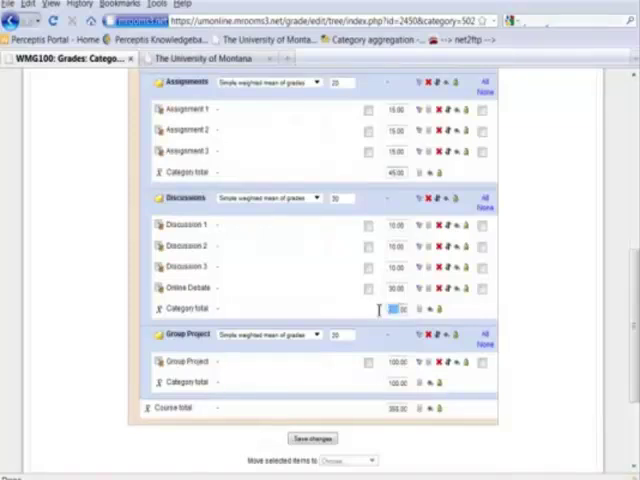
type("40")
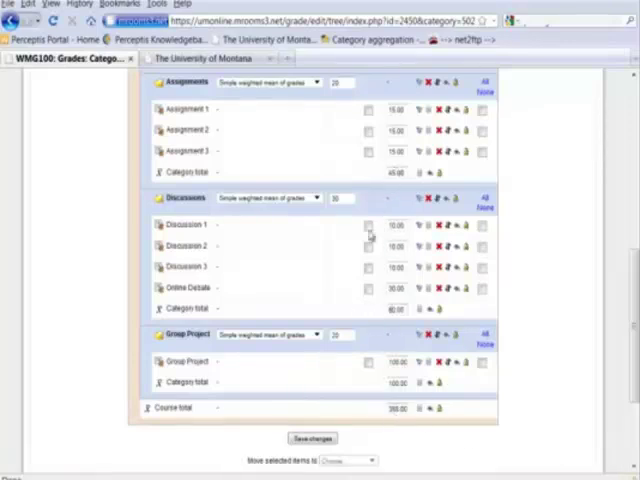
scroll(370, 310, "up", 3)
scroll(370, 310, "up", 3)
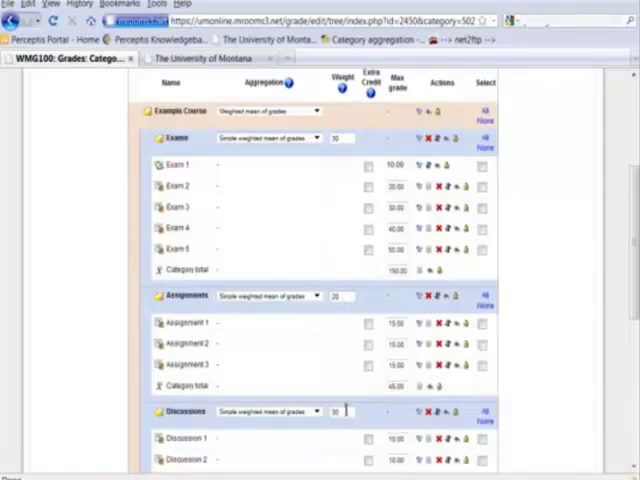
scroll(345, 395, "down", 3)
scroll(345, 390, "down", 2)
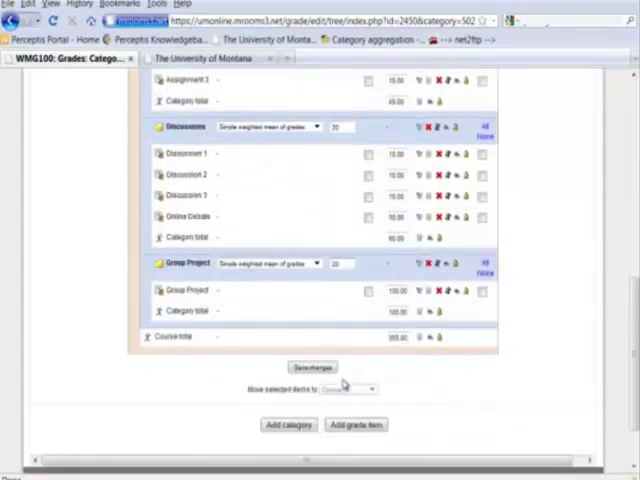
scroll(343, 383, "up", 2)
scroll(343, 383, "up", 4)
scroll(343, 383, "up", 2)
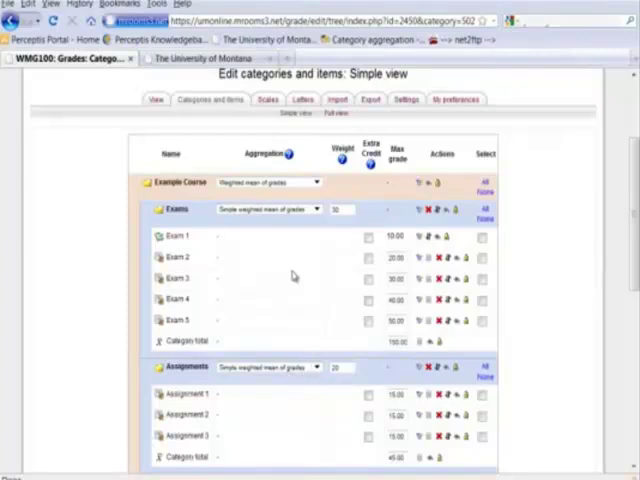
scroll(293, 273, "down", 2)
scroll(293, 273, "down", 5)
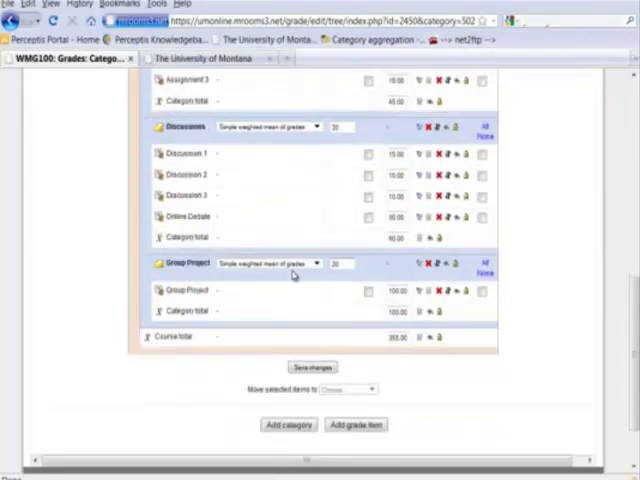
Save the edited category weights and totals on the Categories and items page
left_click(313, 368)
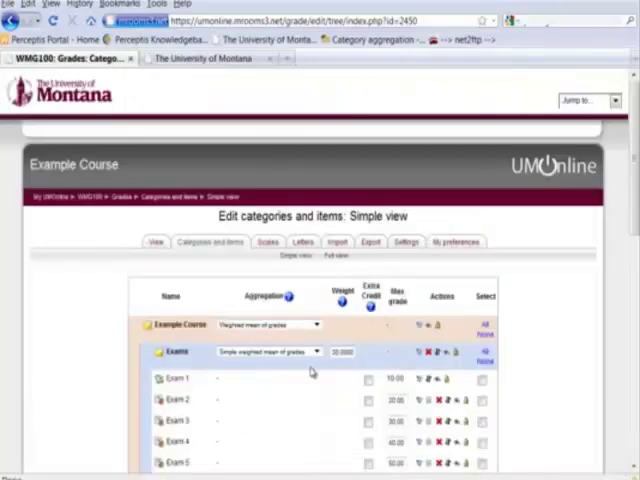
scroll(186, 275, "down", 2)
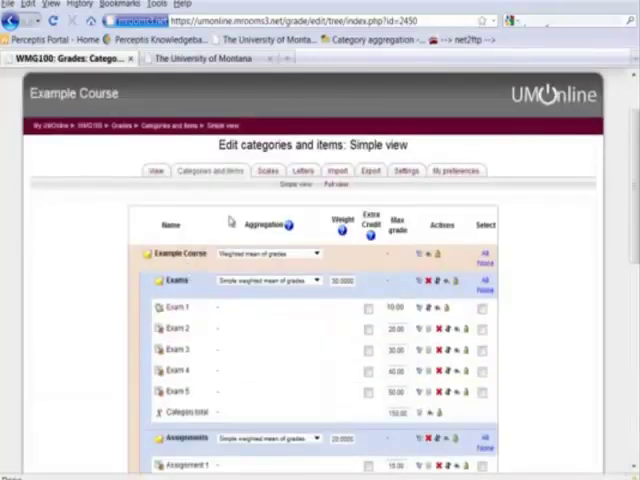
scroll(183, 236, "down", 3)
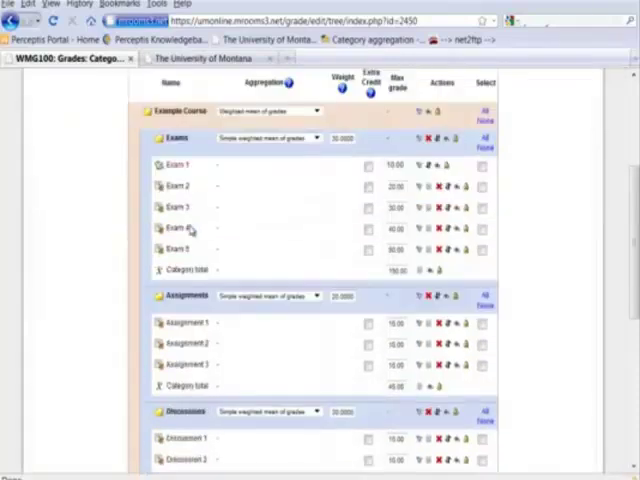
scroll(183, 236, "down", 3)
scroll(190, 230, "down", 2)
scroll(190, 228, "down", 3)
scroll(190, 228, "up", 5)
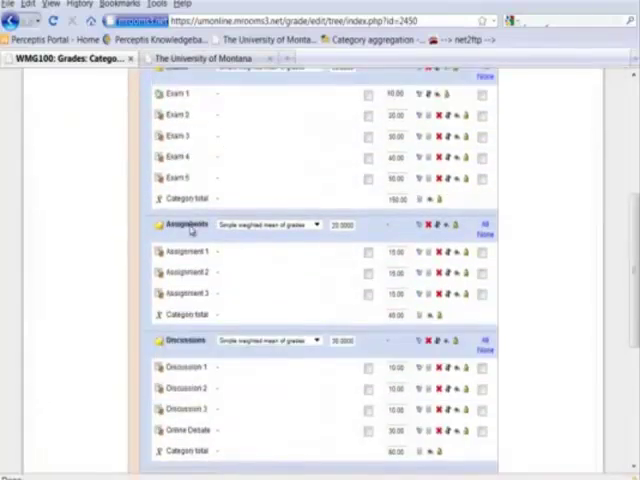
scroll(190, 228, "up", 5)
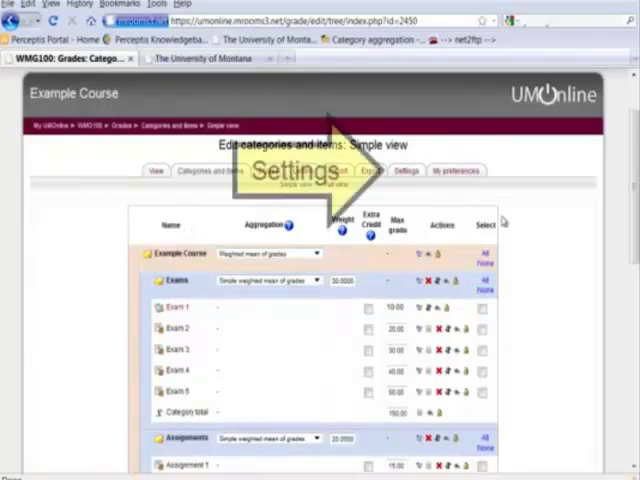
Set grade display type to Percentage (letter), hide percentage in user reports, and save settings
left_click(408, 172)
scroll(405, 179, "down", 3)
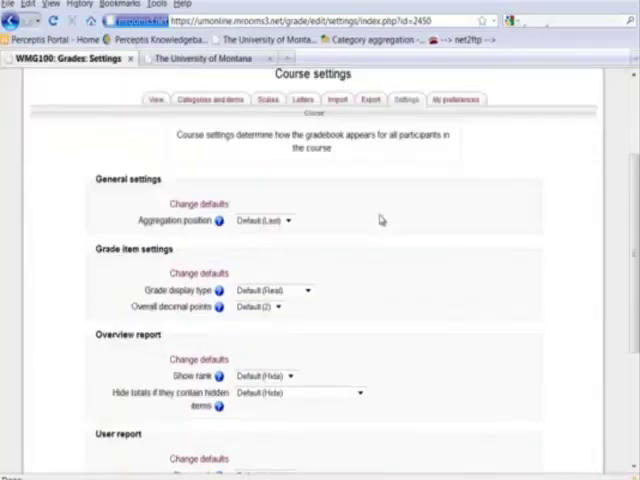
scroll(381, 220, "down", 2)
scroll(381, 220, "up", 2)
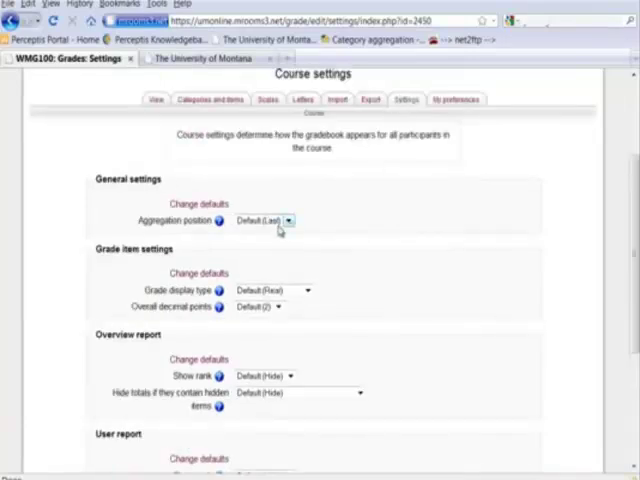
left_click(307, 290)
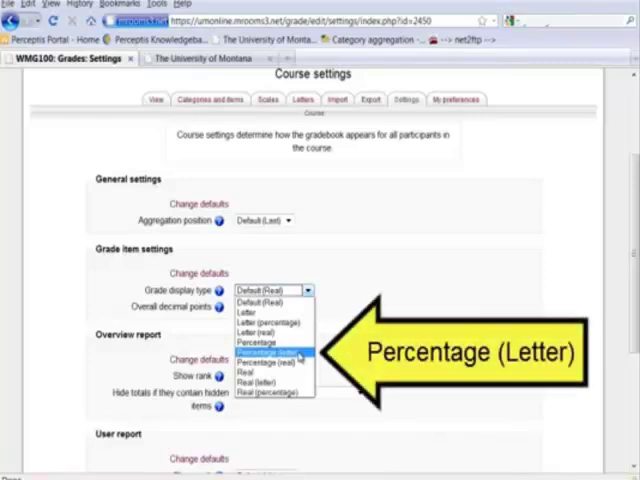
left_click(270, 352)
scroll(378, 253, "down", 5)
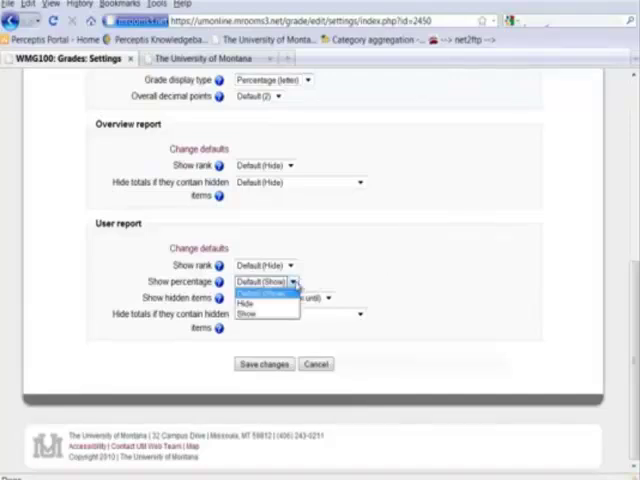
left_click(248, 301)
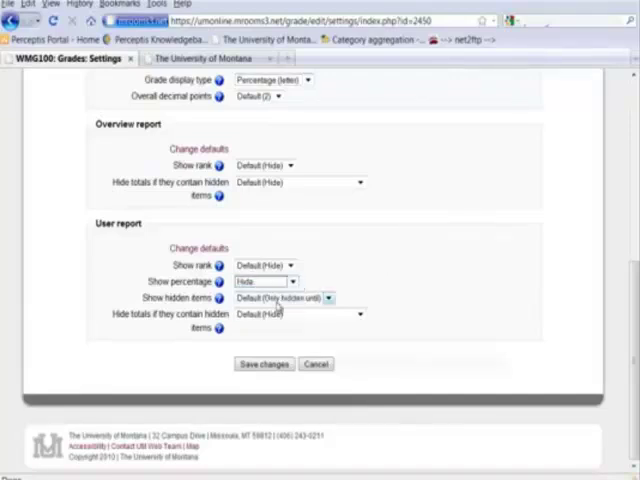
left_click(264, 364)
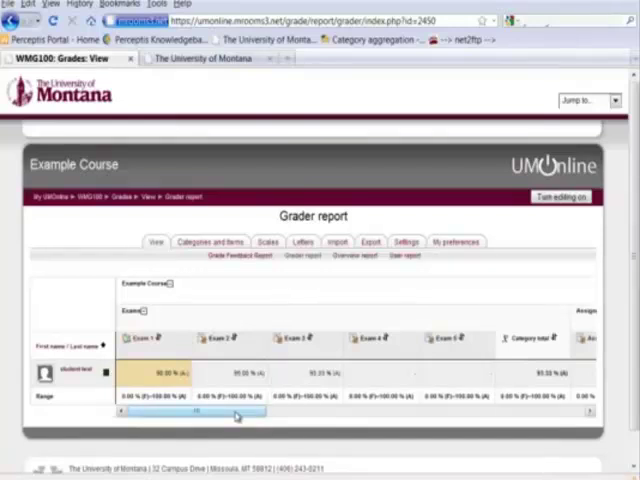
Show the user report for the student test account, totalling 93.33 % (A)
left_click(407, 258)
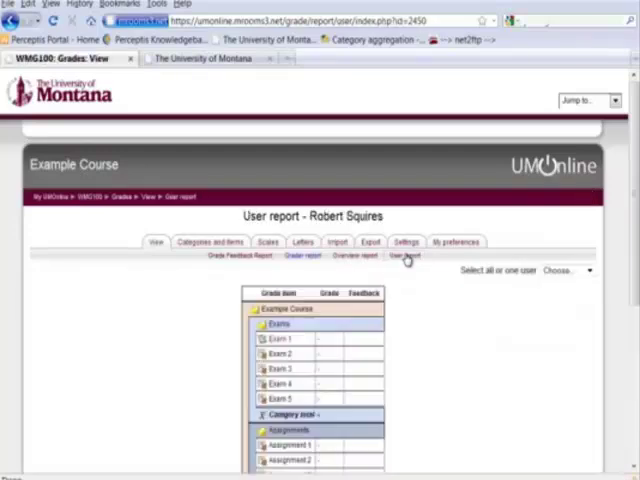
scroll(421, 291, "down", 3)
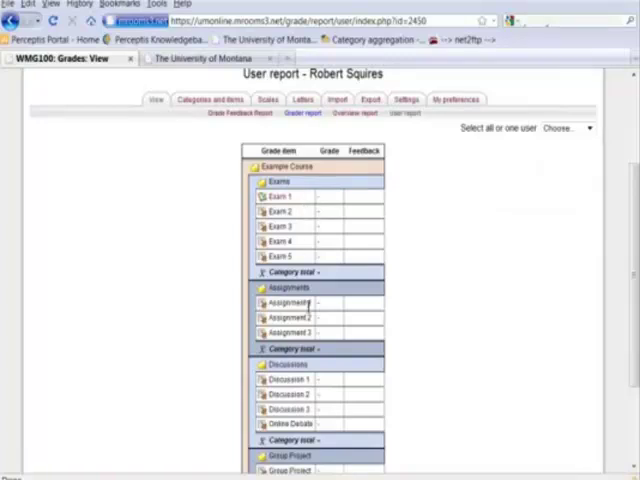
scroll(330, 375, "down", 3)
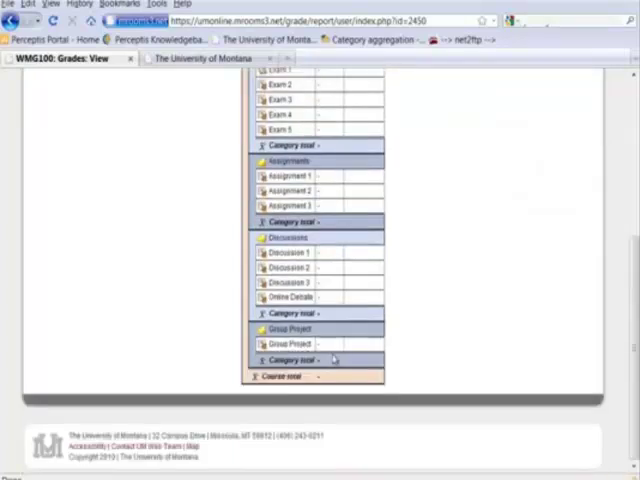
scroll(350, 318, "up", 3)
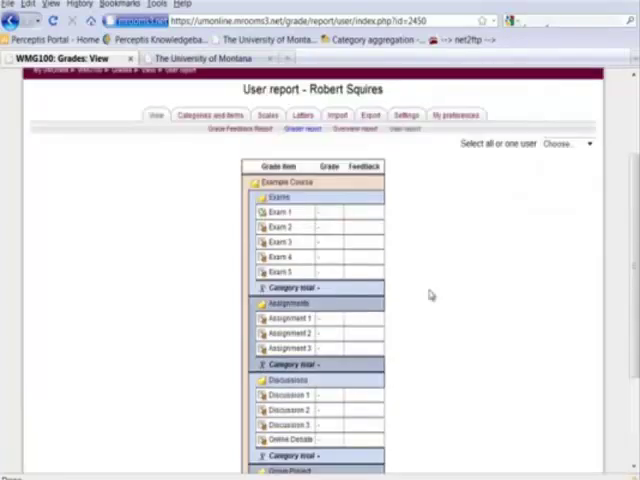
left_click(589, 144)
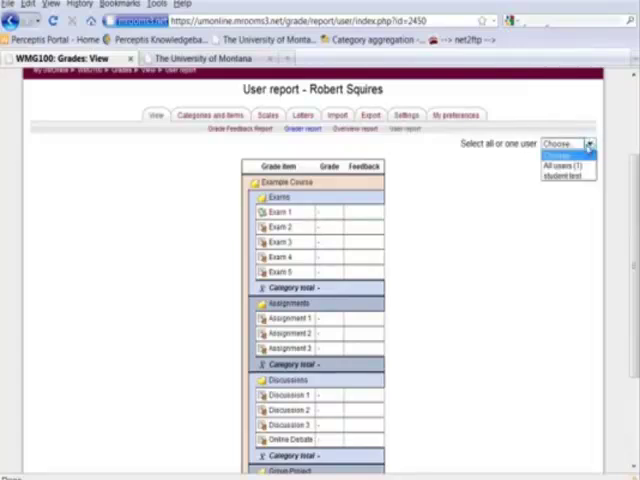
left_click(568, 176)
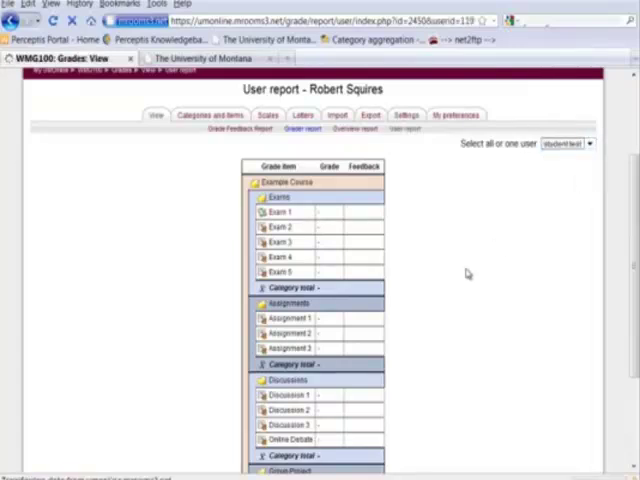
scroll(447, 317, "down", 1)
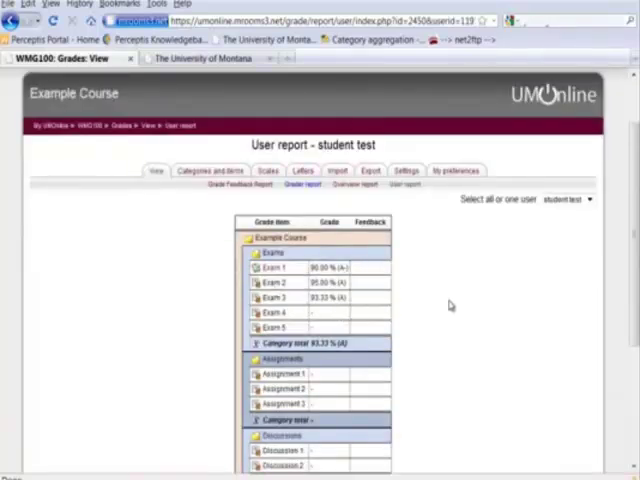
scroll(450, 305, "down", 3)
scroll(450, 305, "down", 2)
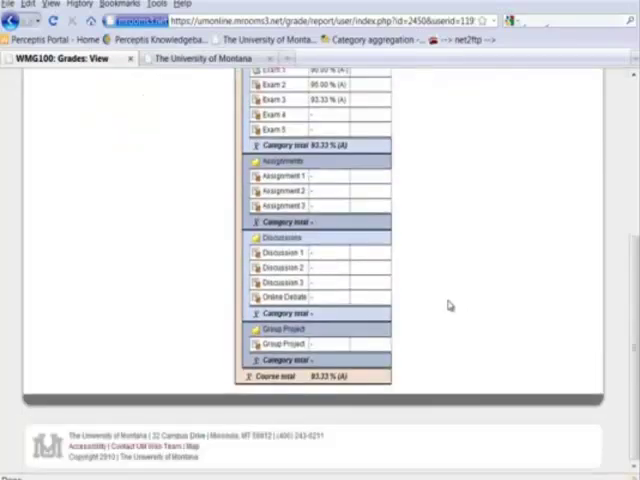